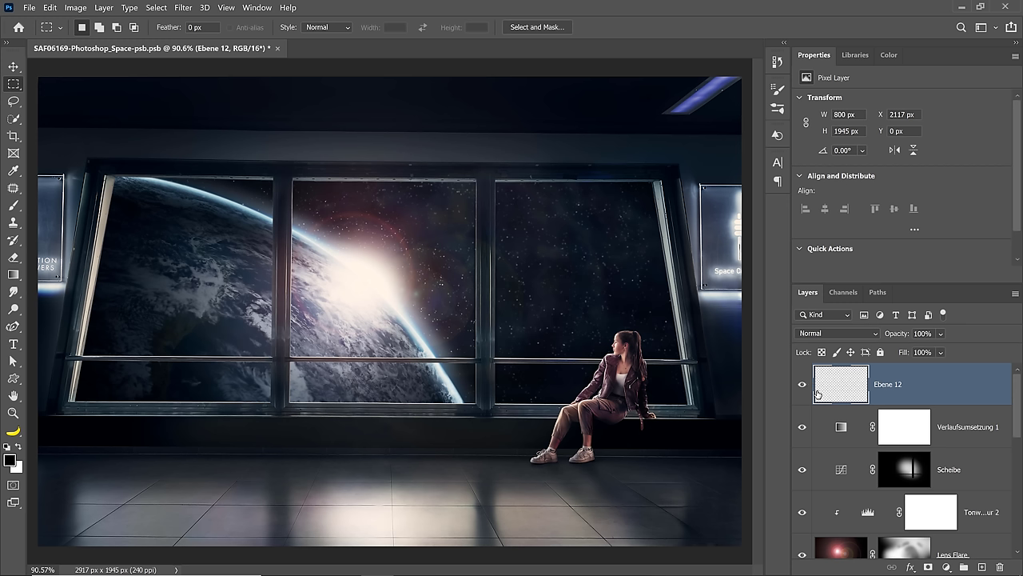
Step: Add a Black & White adjustment layer at the top to desaturate the entire composite
{"action": "left_click", "coordinate": [946, 567]}
{"action": "left_click", "coordinate": [947, 460]}
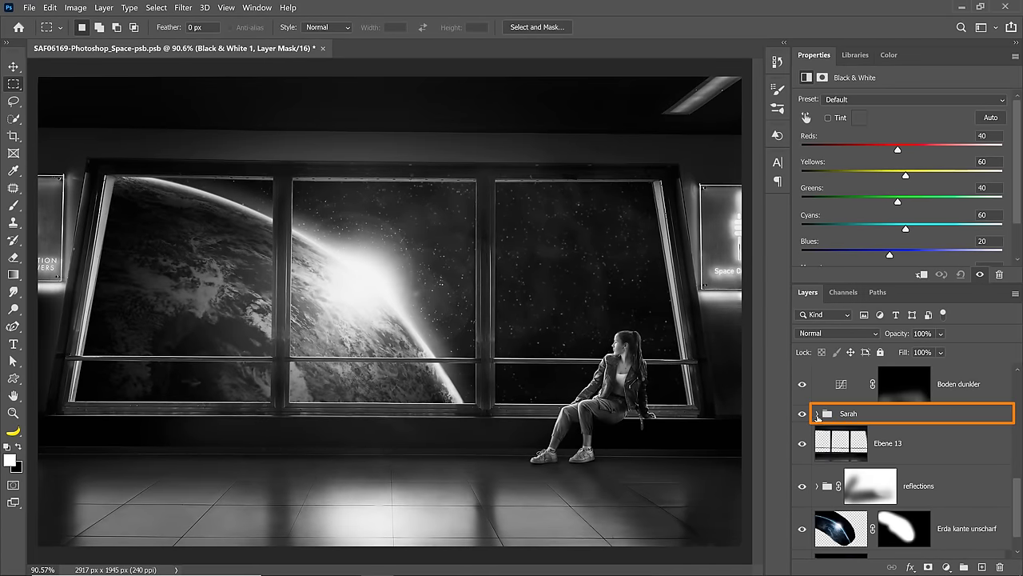
{"action": "left_click", "coordinate": [817, 414]}
{"action": "scroll", "coordinate": [898, 452], "scroll_direction": "down", "scroll_amount": 3}
{"action": "scroll", "coordinate": [773, 334], "scroll_direction": "down", "scroll_amount": 5}
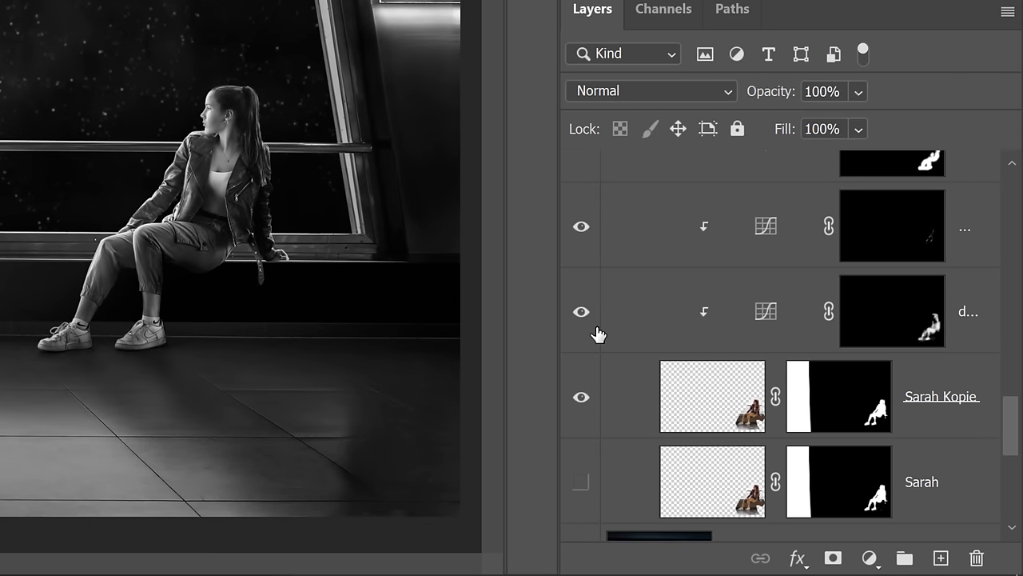
{"action": "scroll", "coordinate": [593, 331], "scroll_direction": "up", "scroll_amount": 2}
{"action": "left_click_drag", "start_coordinate": [585, 445], "coordinate": [581, 271]}
{"action": "left_click", "coordinate": [580, 256]}
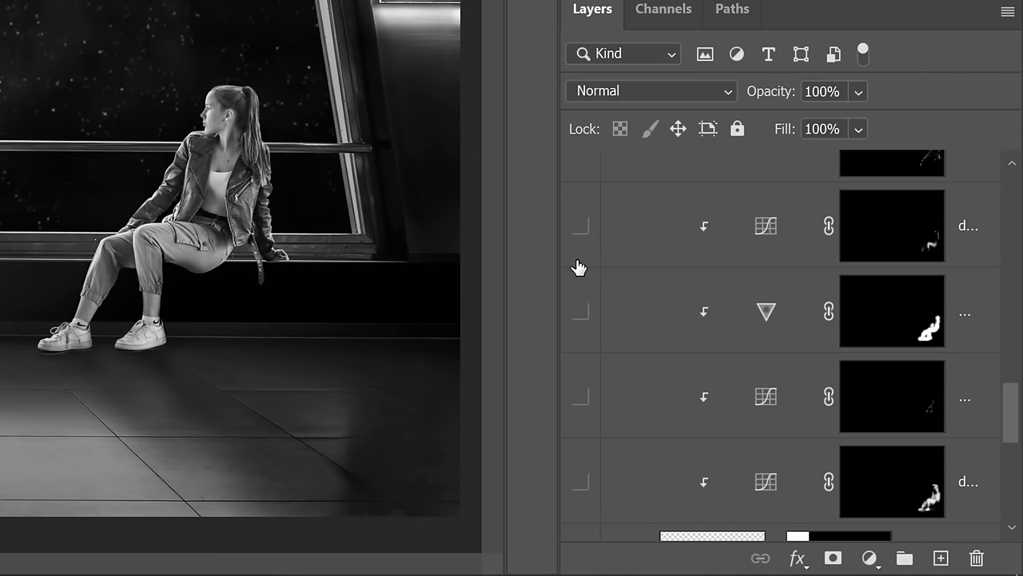
{"action": "left_click", "coordinate": [582, 336]}
{"action": "left_click", "coordinate": [585, 229]}
{"action": "left_click", "coordinate": [588, 379]}
{"action": "left_click", "coordinate": [583, 450]}
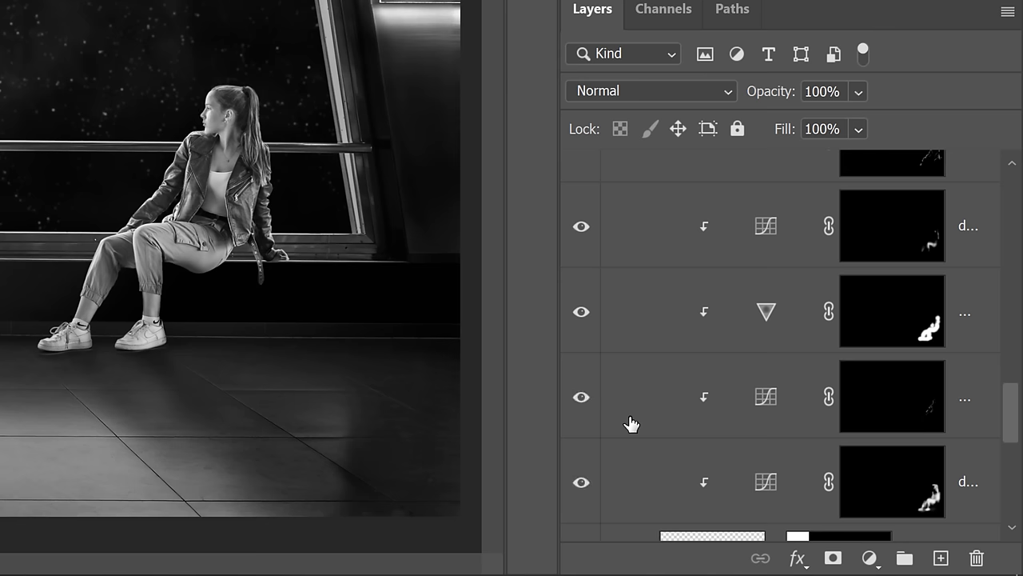
{"action": "scroll", "coordinate": [621, 404], "scroll_direction": "up", "scroll_amount": 1}
{"action": "left_click", "coordinate": [585, 321]}
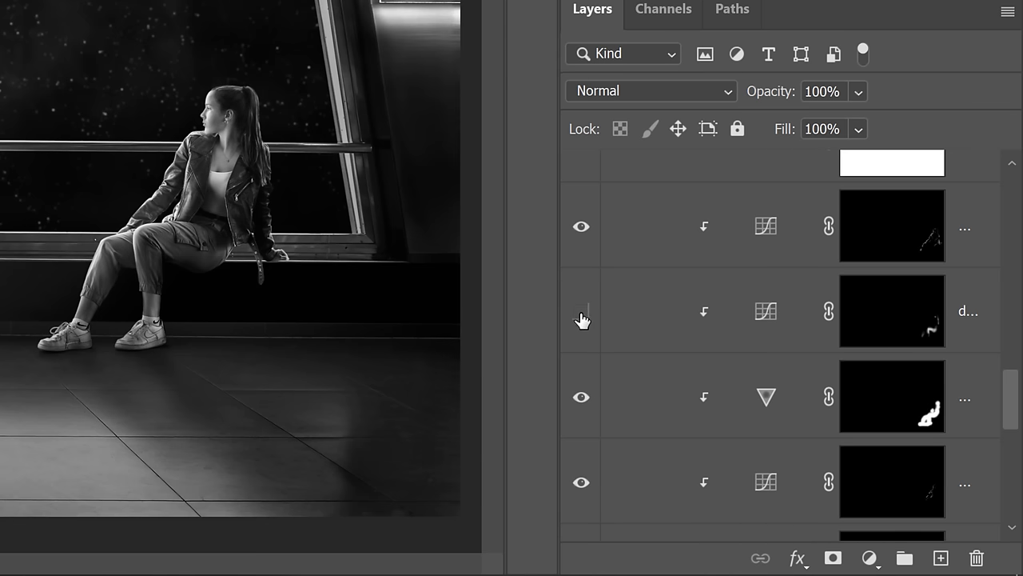
{"action": "left_click", "coordinate": [581, 308]}
{"action": "left_click", "coordinate": [580, 234]}
{"action": "left_click", "coordinate": [578, 237]}
{"action": "scroll", "coordinate": [611, 325], "scroll_direction": "up", "scroll_amount": 2}
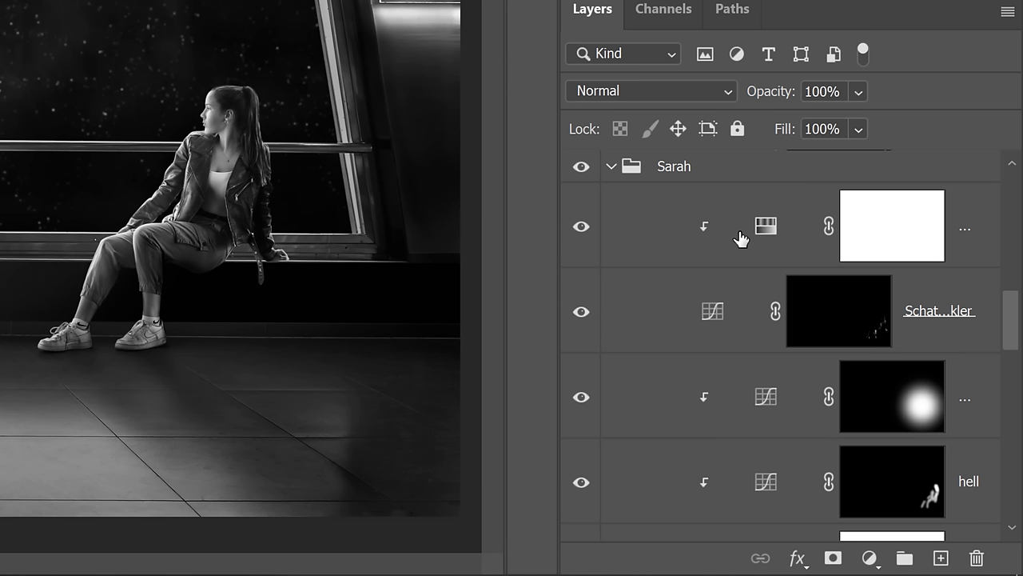
{"action": "left_click", "coordinate": [575, 320]}
{"action": "left_click", "coordinate": [575, 320]}
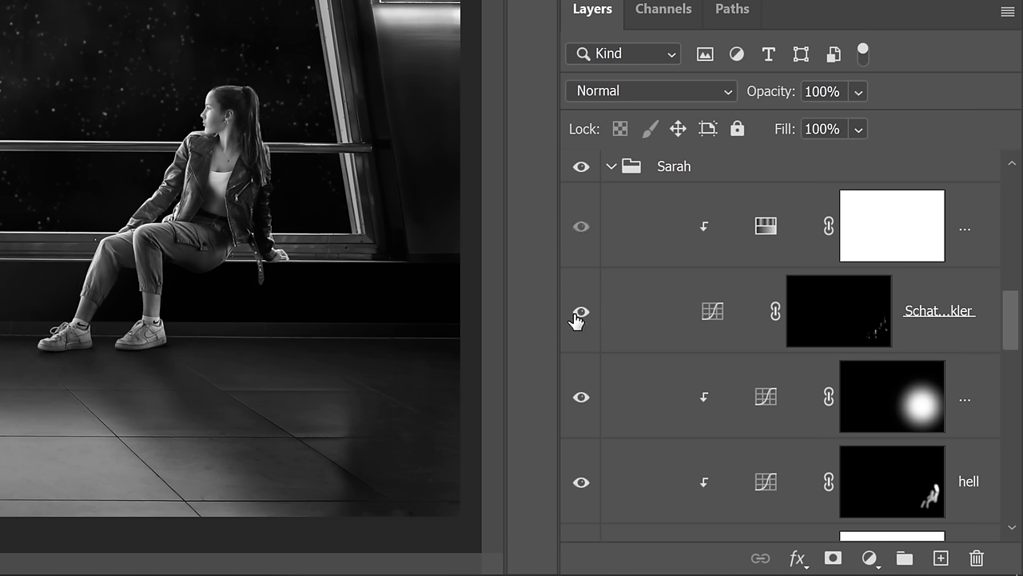
{"action": "left_click", "coordinate": [576, 321]}
{"action": "left_click", "coordinate": [576, 320]}
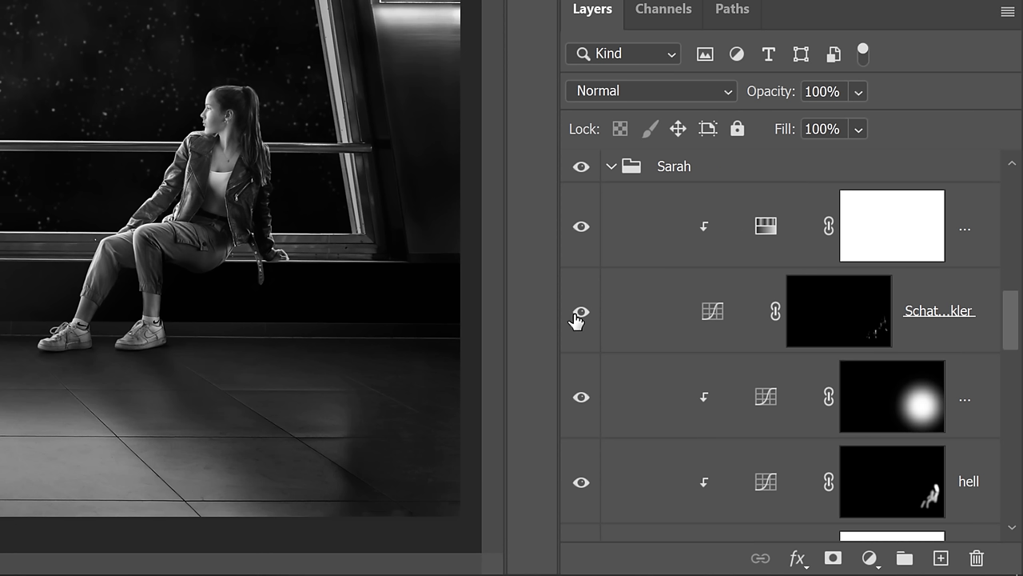
{"action": "left_click", "coordinate": [611, 168]}
{"action": "scroll", "coordinate": [835, 373], "scroll_direction": "up", "scroll_amount": 1}
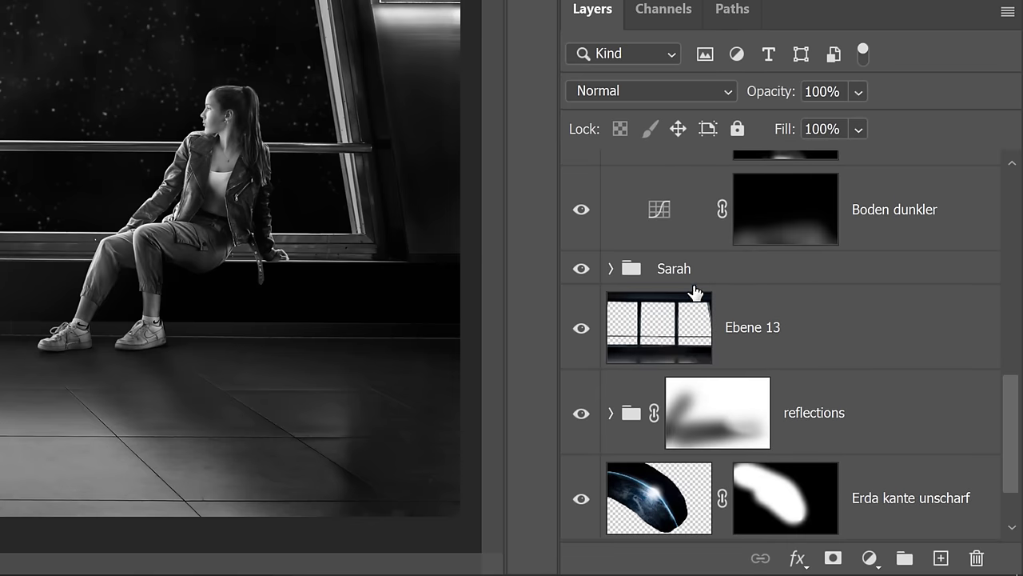
{"action": "left_click", "coordinate": [715, 277]}
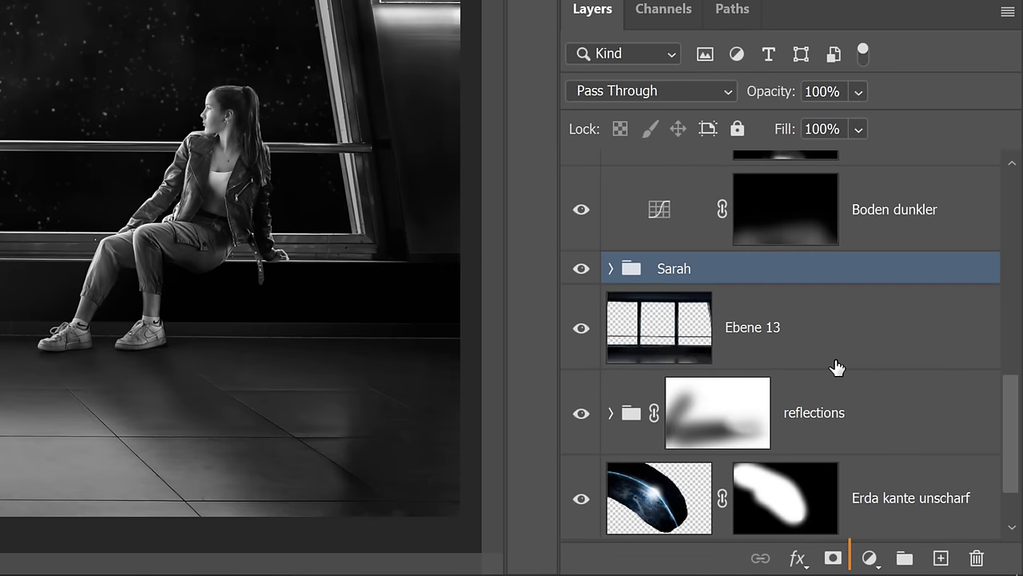
Step: Add a Levels adjustment above the Sarah group, set to Luminosity and clipped to Sarah
{"action": "left_click", "coordinate": [871, 558]}
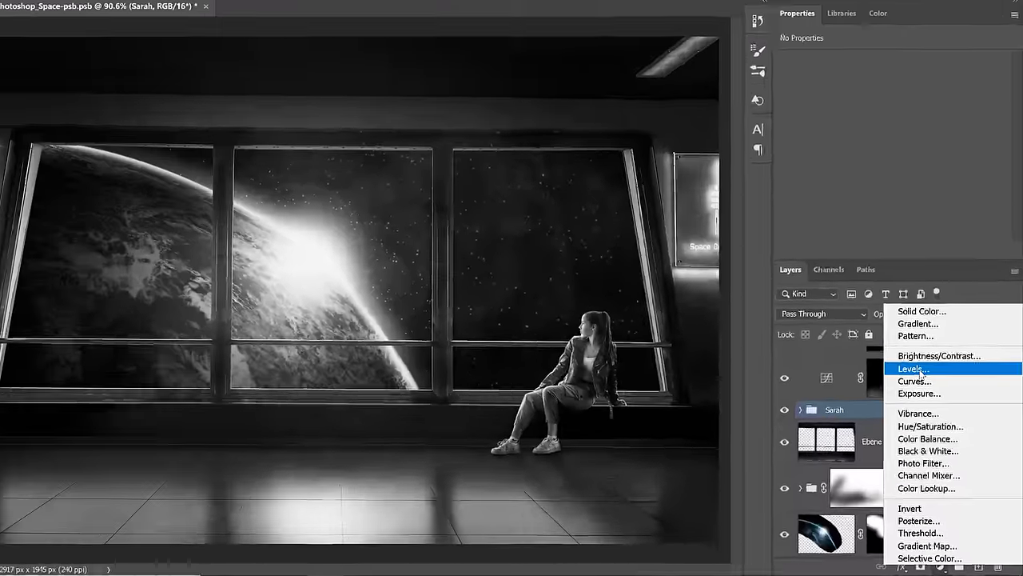
{"action": "left_click", "coordinate": [820, 192]}
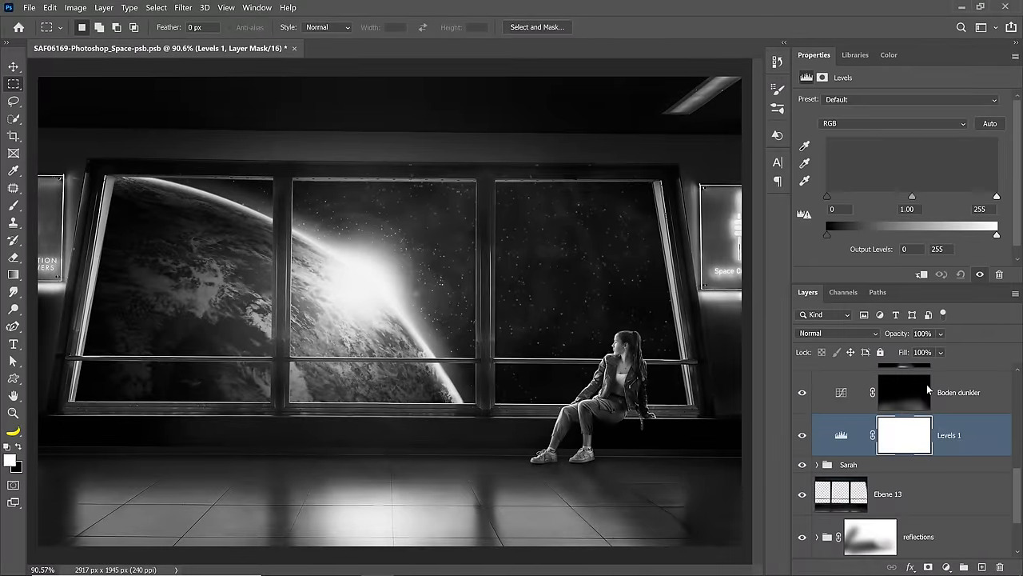
{"action": "left_click", "coordinate": [805, 335]}
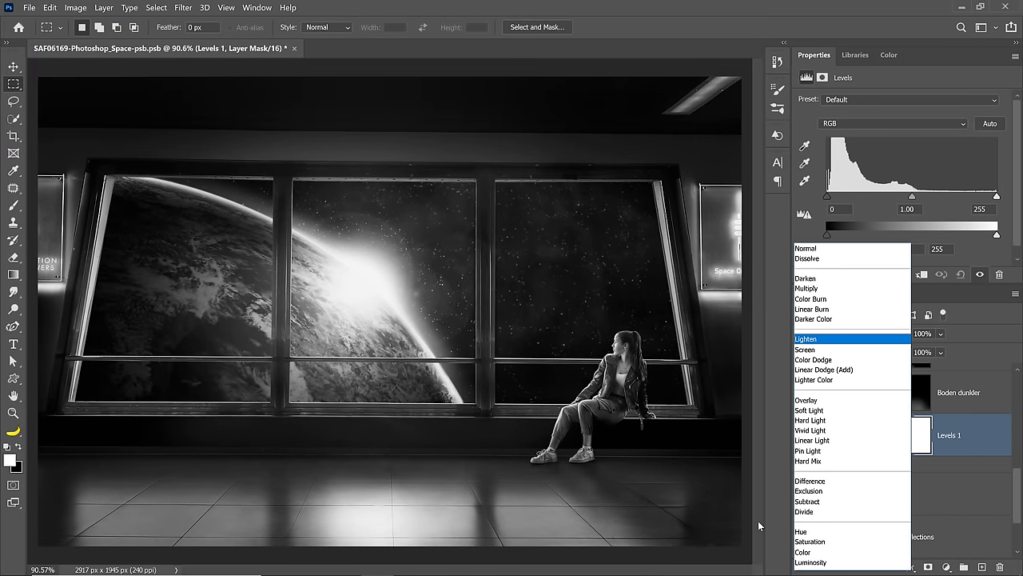
{"action": "left_click", "coordinate": [809, 562]}
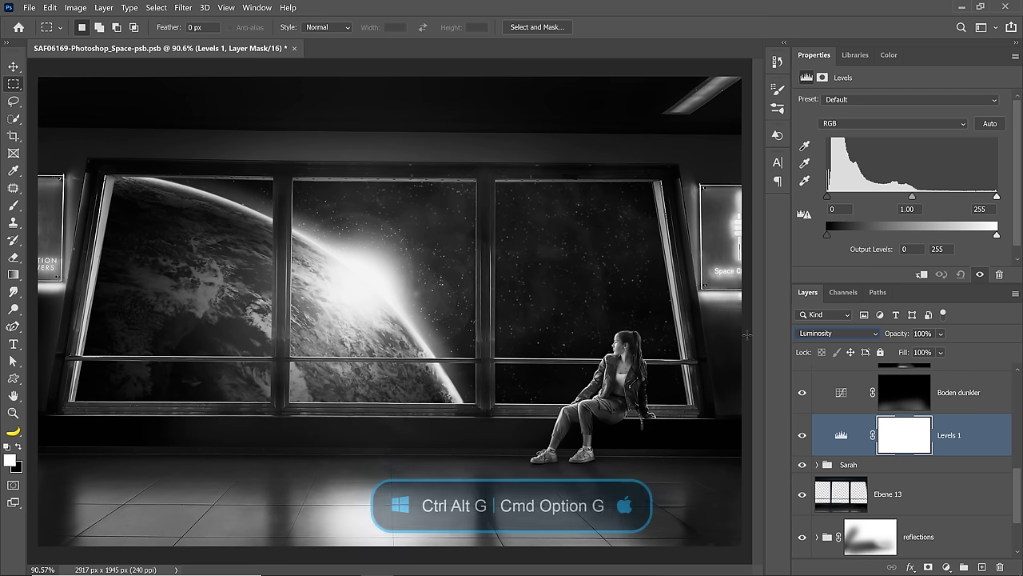
{"action": "key", "text": "ctrl+alt+g"}
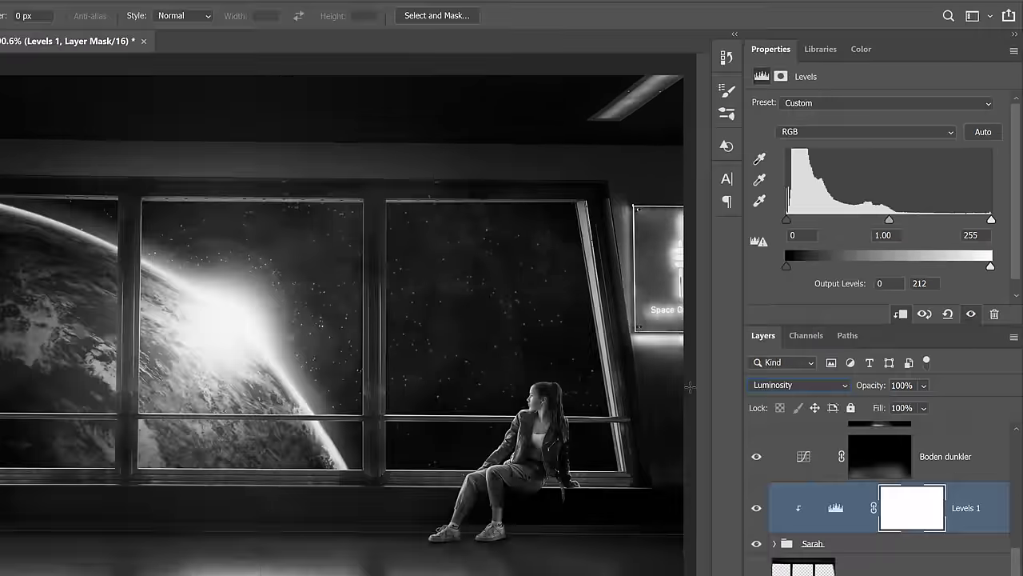
Step: Set Levels output white to 191 and midtones to 0.80, comparing the woman with and without it
{"action": "left_click_drag", "start_coordinate": [956, 455], "coordinate": [955, 455]}
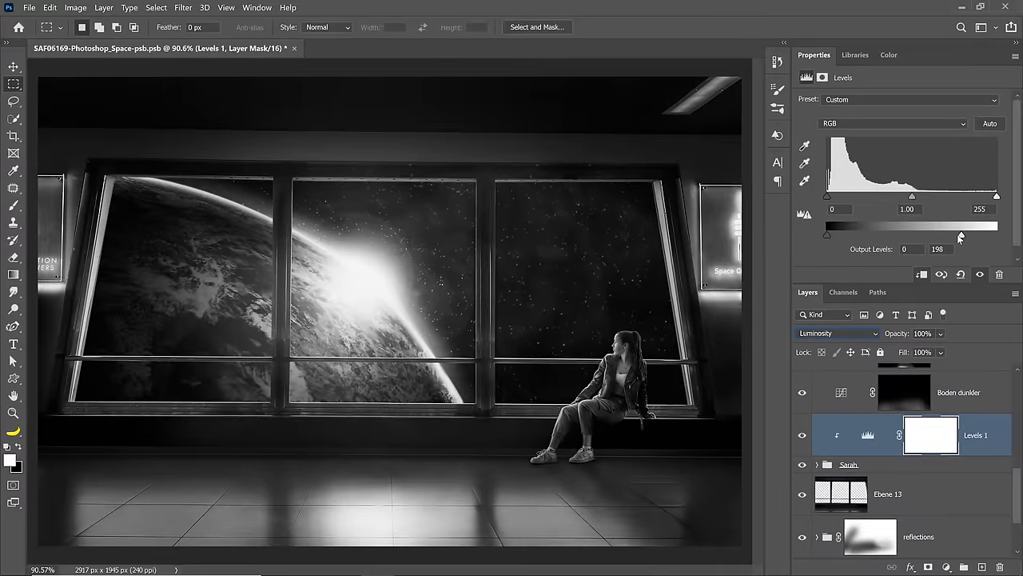
{"action": "mouse_move", "coordinate": [958, 235]}
{"action": "left_mouse_down"}
{"action": "mouse_move", "coordinate": [948, 234]}
{"action": "mouse_move", "coordinate": [962, 237]}
{"action": "left_mouse_up"}
{"action": "left_click_drag", "start_coordinate": [913, 195], "coordinate": [927, 200]}
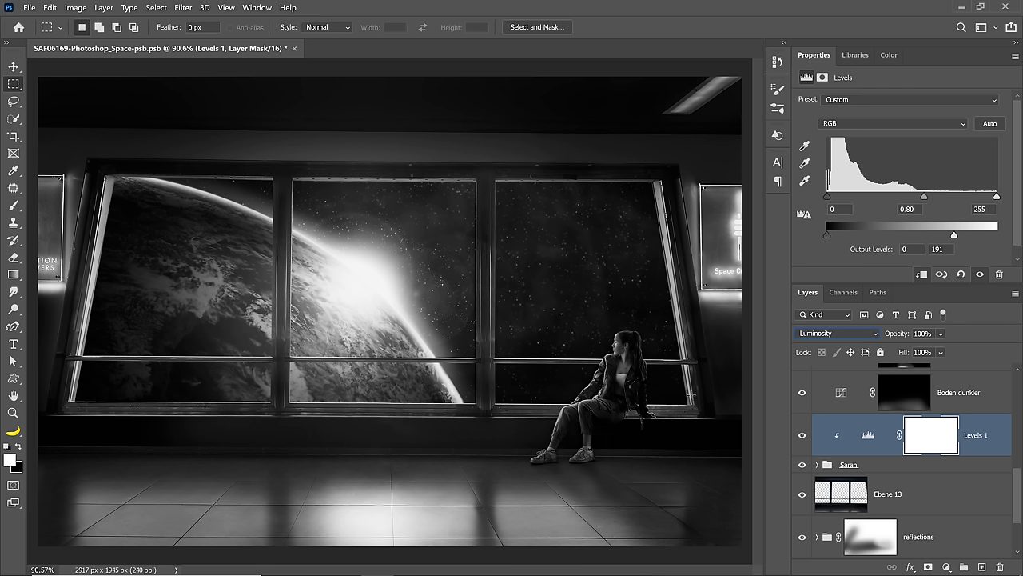
{"action": "left_click", "coordinate": [802, 438]}
{"action": "left_click", "coordinate": [802, 438]}
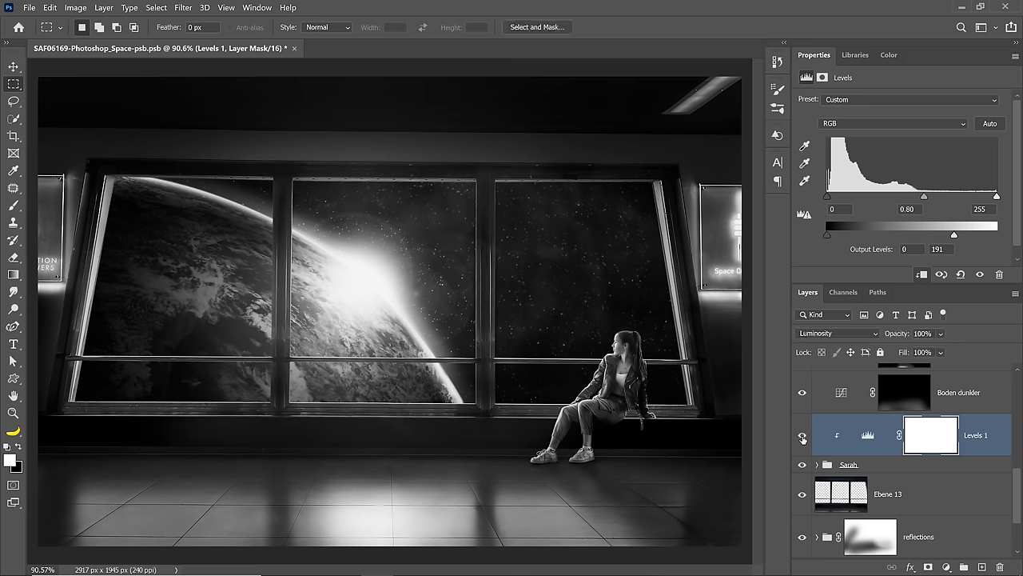
{"action": "left_click", "coordinate": [803, 439]}
{"action": "left_click", "coordinate": [803, 438]}
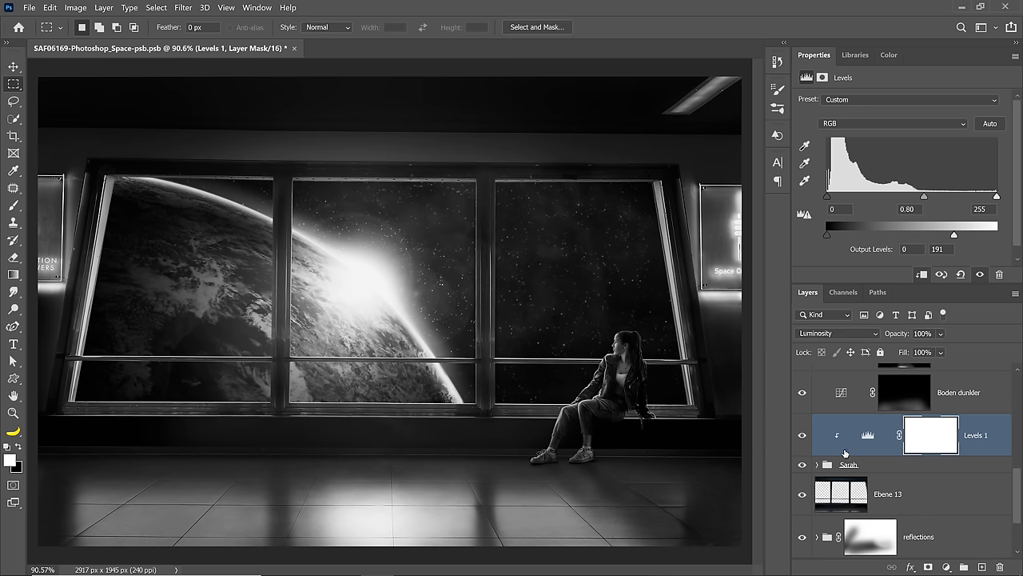
Step: Give the Levels 1 layer a red colour label
{"action": "scroll", "coordinate": [845, 452], "scroll_direction": "up", "scroll_amount": 5}
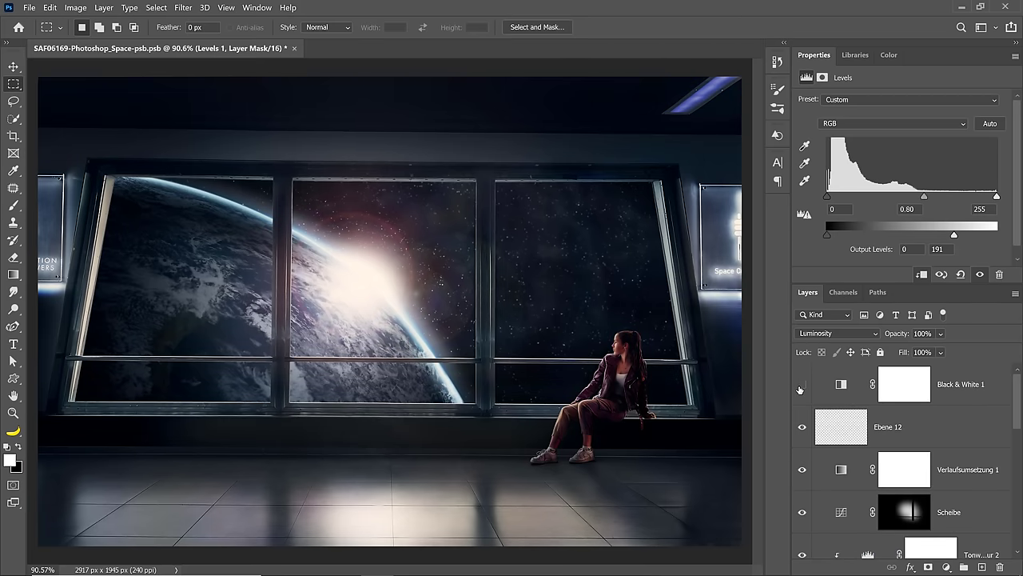
{"action": "scroll", "coordinate": [814, 491], "scroll_direction": "down", "scroll_amount": 3}
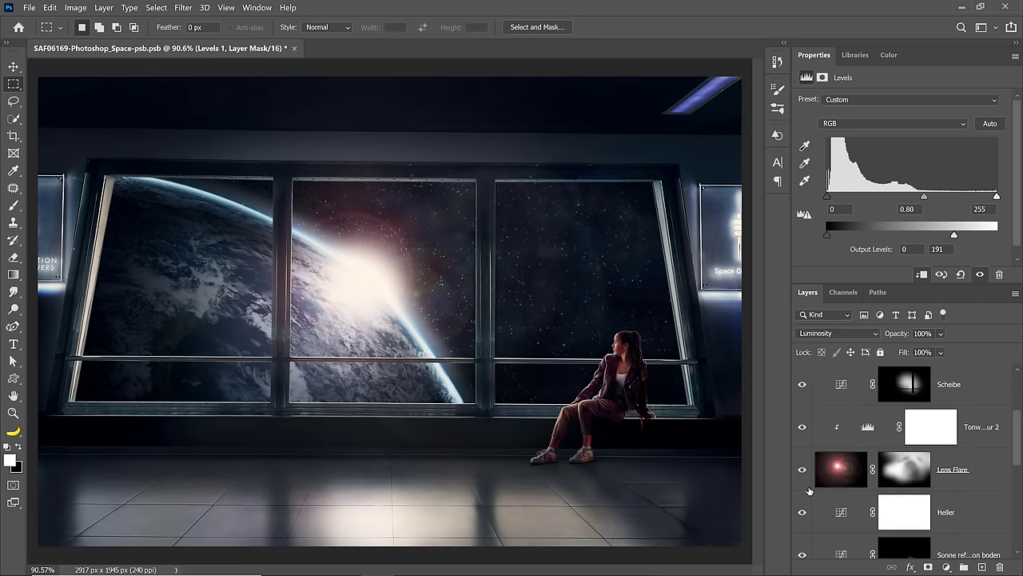
{"action": "right_click", "coordinate": [978, 518]}
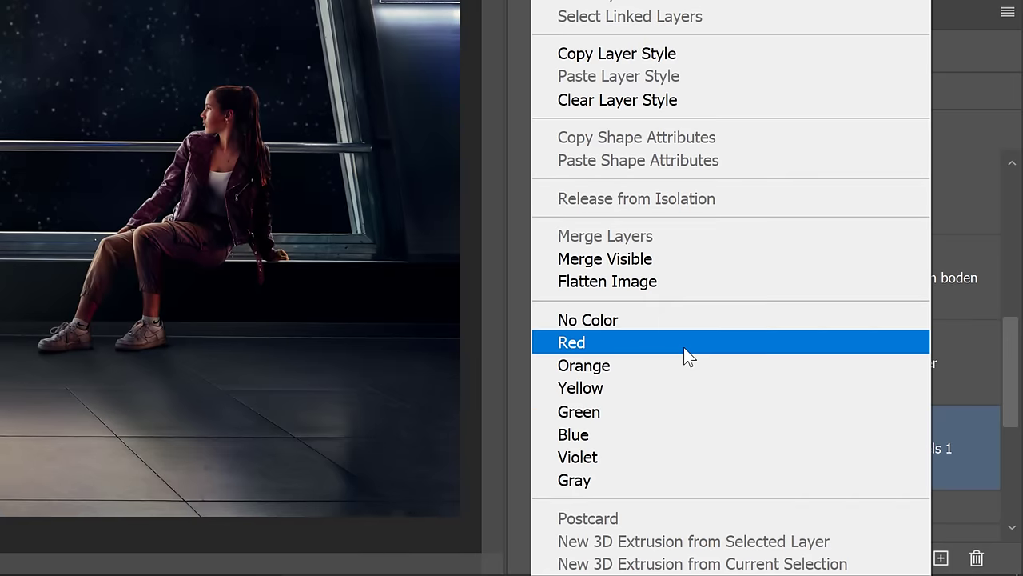
{"action": "left_click", "coordinate": [683, 343]}
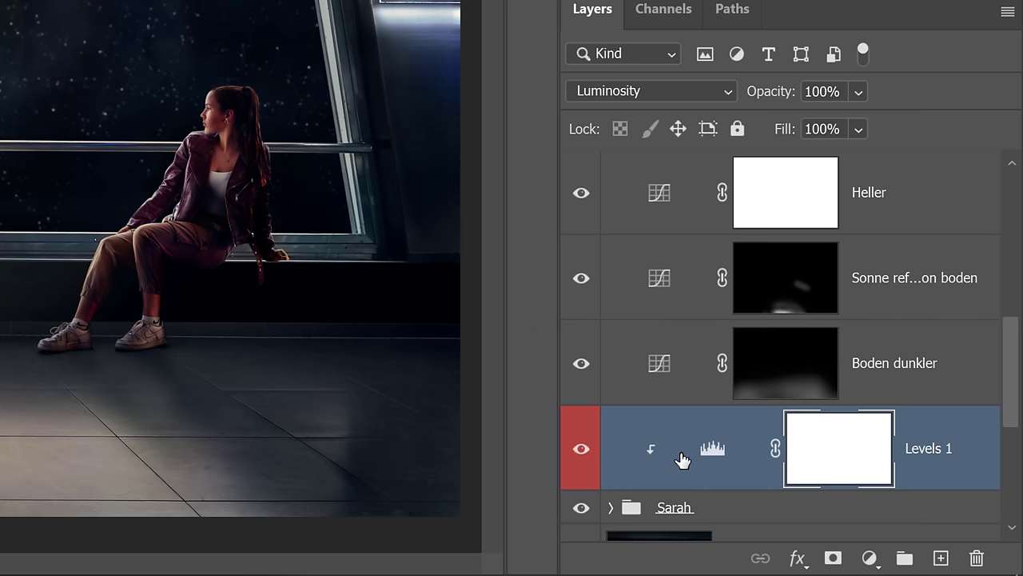
Step: Toggle Levels 1 off and on to compare the woman before and after darkening
{"action": "scroll", "coordinate": [687, 380], "scroll_direction": "down", "scroll_amount": 1}
{"action": "scroll", "coordinate": [688, 380], "scroll_direction": "down", "scroll_amount": 1}
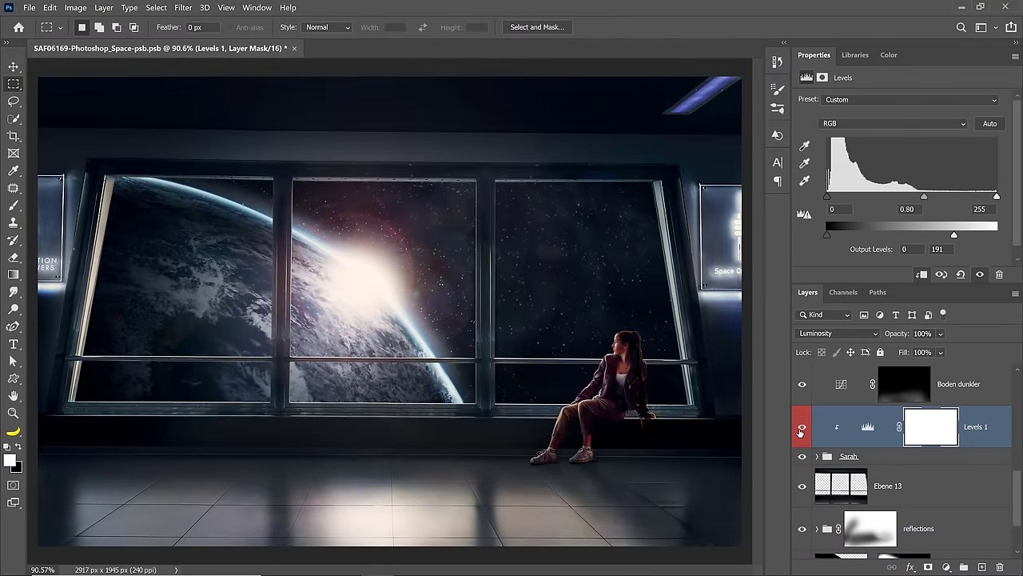
{"action": "left_click", "coordinate": [801, 430]}
{"action": "left_click", "coordinate": [802, 431]}
{"action": "left_click", "coordinate": [802, 431]}
{"action": "left_click", "coordinate": [802, 431]}
{"action": "scroll", "coordinate": [843, 425], "scroll_direction": "down", "scroll_amount": 5}
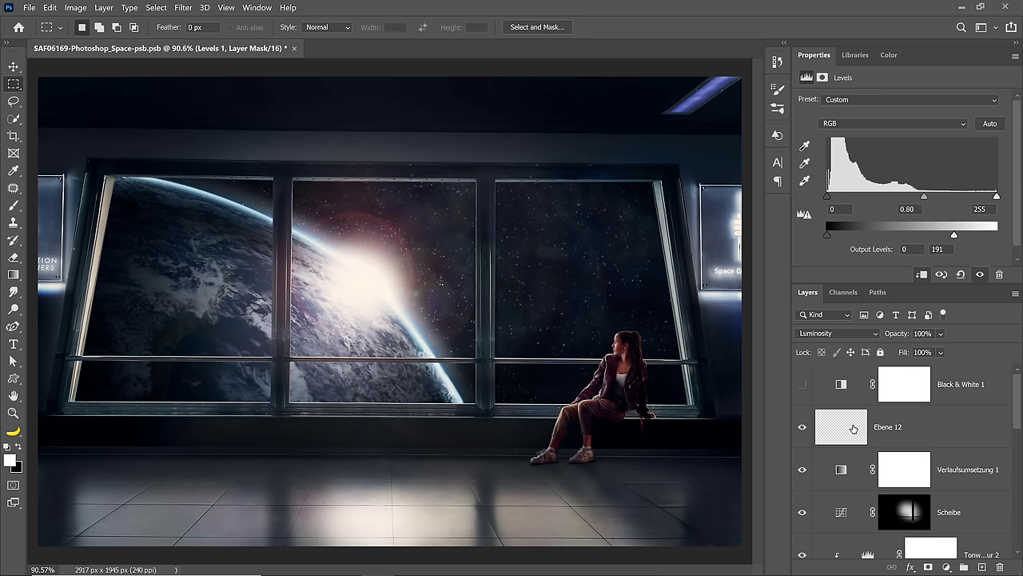
Step: Add a 7f7f7f grey Color Fill layer above Ebene 12 in Luminosity blend mode
{"action": "left_click", "coordinate": [854, 429]}
{"action": "left_click", "coordinate": [947, 566]}
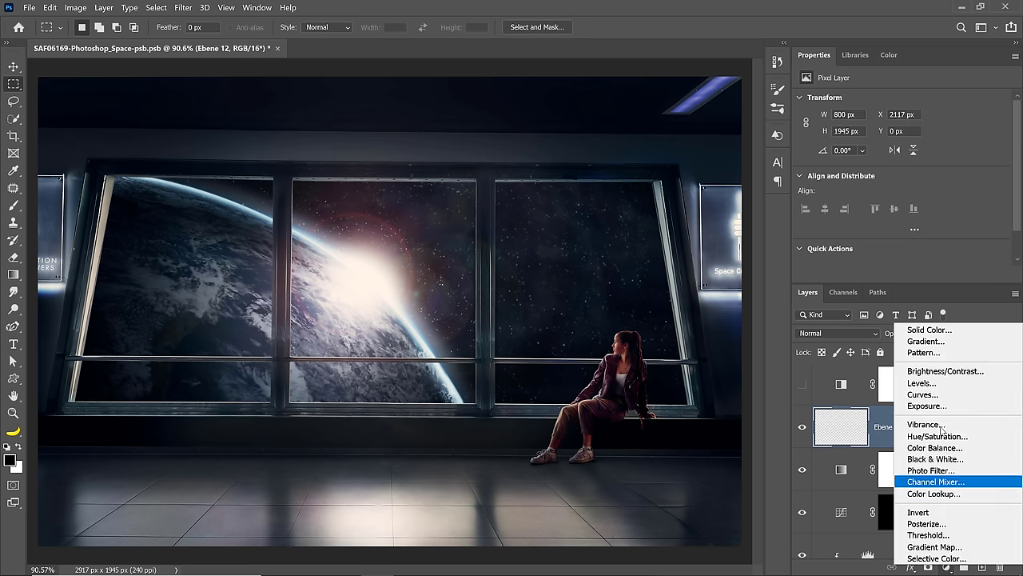
{"action": "left_click", "coordinate": [935, 331]}
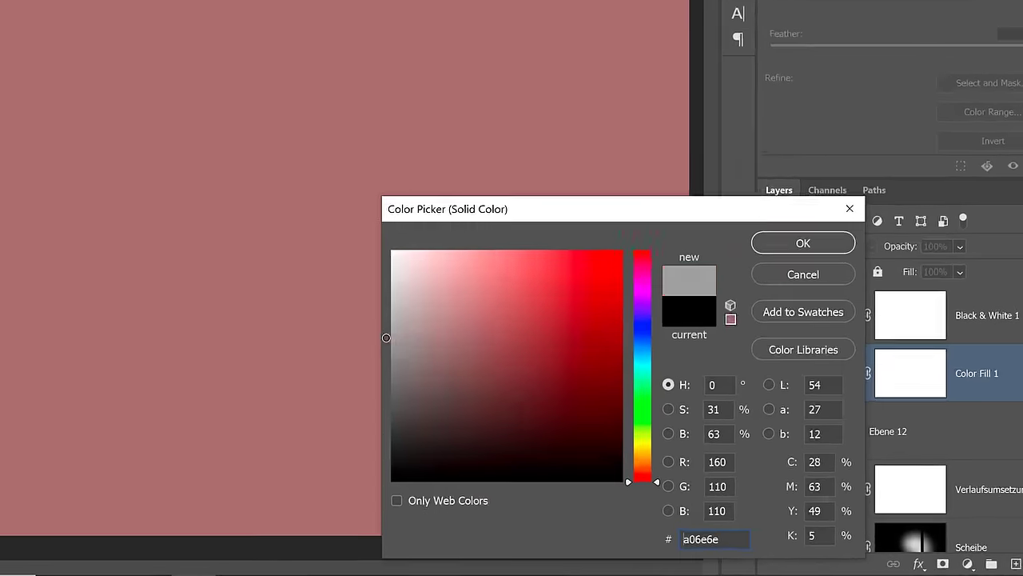
{"action": "type", "text": "ffffff"}
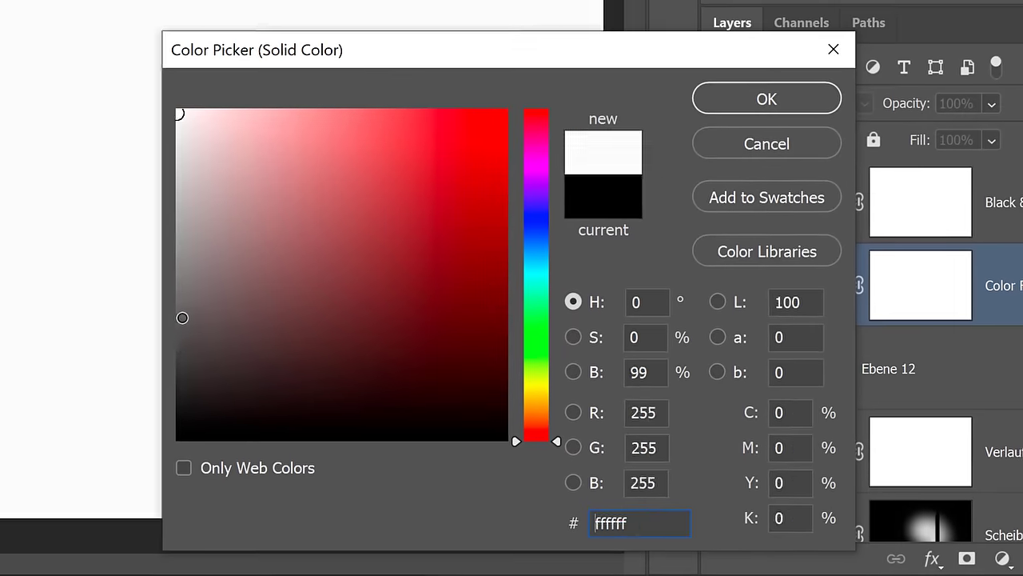
{"action": "mouse_move", "coordinate": [182, 318]}
{"action": "left_mouse_down"}
{"action": "mouse_move", "coordinate": [172, 152]}
{"action": "mouse_move", "coordinate": [164, 227]}
{"action": "mouse_move", "coordinate": [149, 239]}
{"action": "mouse_move", "coordinate": [155, 275]}
{"action": "left_mouse_up"}
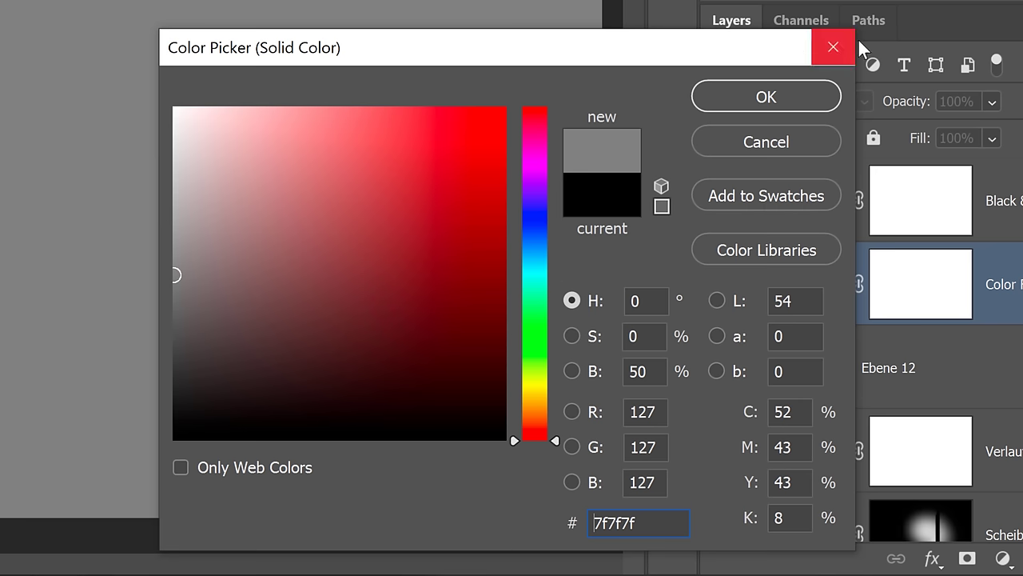
{"action": "left_click", "coordinate": [786, 103]}
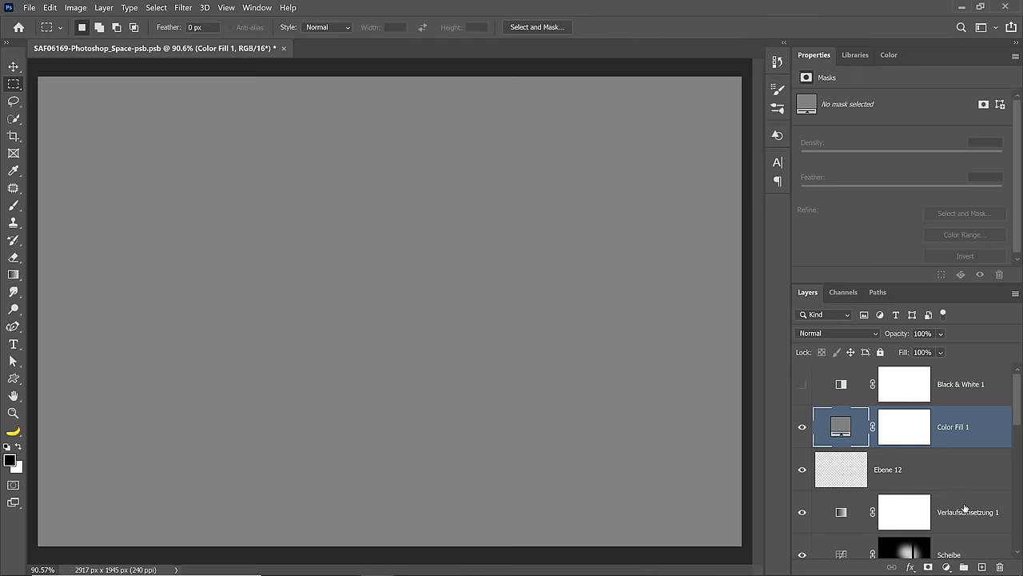
{"action": "left_click", "coordinate": [834, 334]}
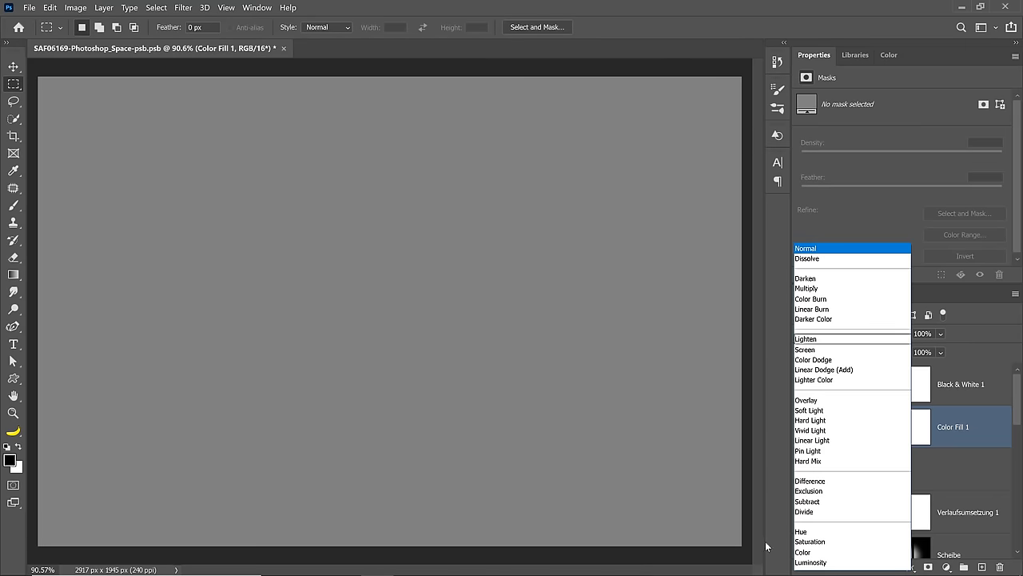
{"action": "left_click", "coordinate": [800, 565]}
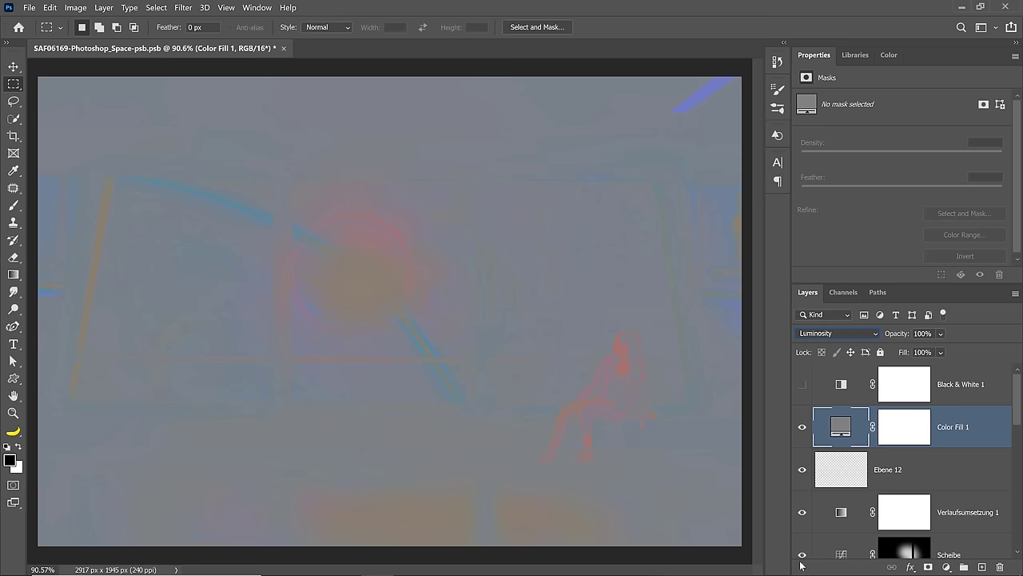
Step: Add a Hue/Saturation adjustment with Saturation at +100 to exaggerate the colour casts
{"action": "left_click", "coordinate": [946, 566]}
{"action": "left_click", "coordinate": [937, 439]}
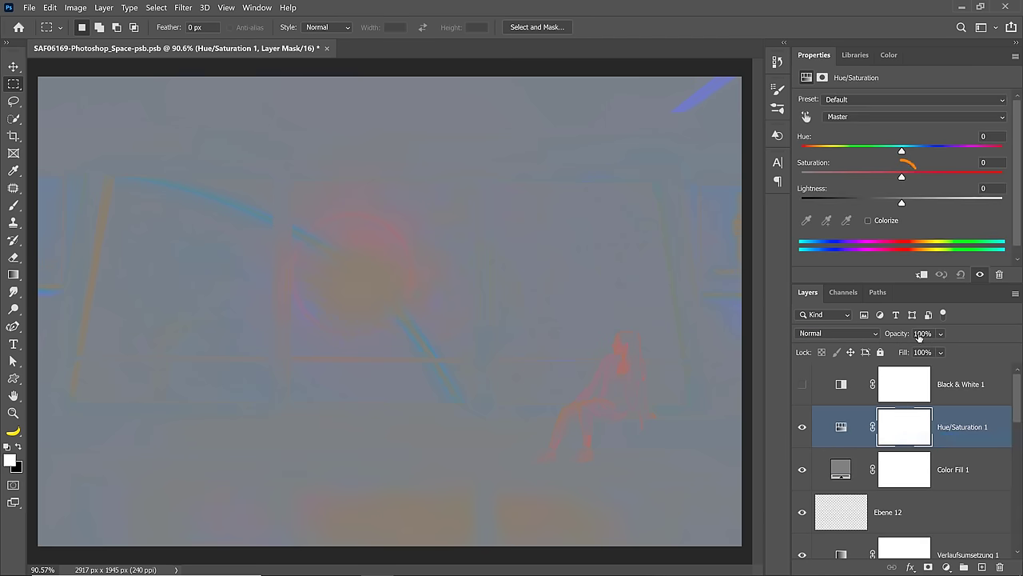
{"action": "left_click", "coordinate": [900, 176]}
{"action": "left_click_drag", "start_coordinate": [959, 179], "coordinate": [1004, 178]}
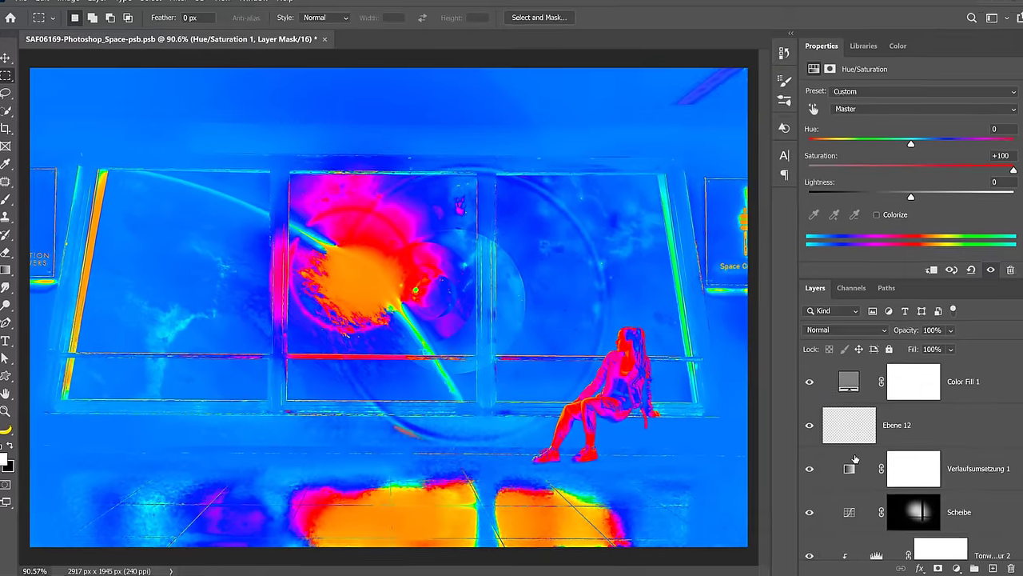
{"action": "scroll", "coordinate": [847, 460], "scroll_direction": "down", "scroll_amount": 3}
{"action": "scroll", "coordinate": [847, 460], "scroll_direction": "down", "scroll_amount": 2}
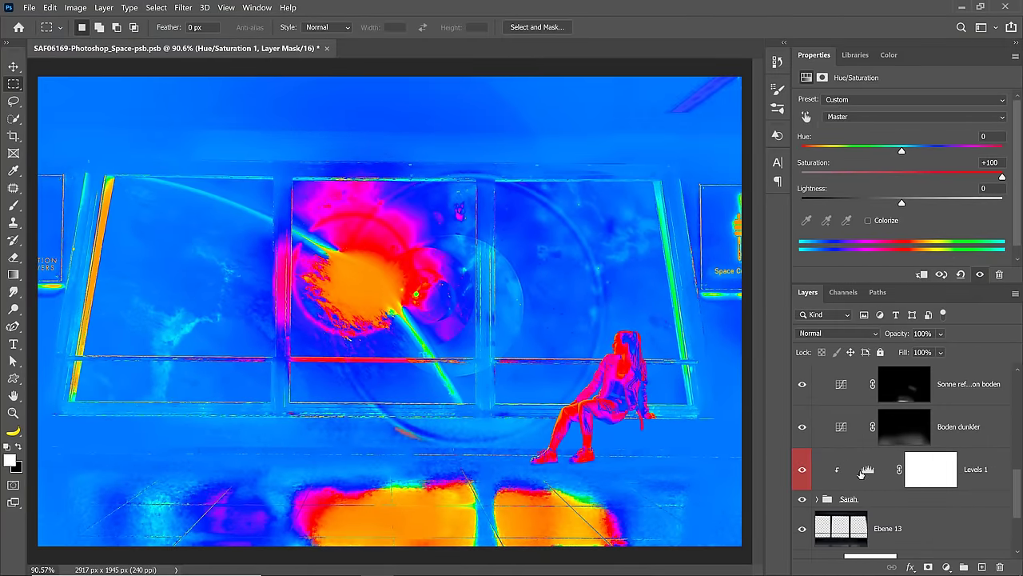
{"action": "left_click", "coordinate": [865, 473]}
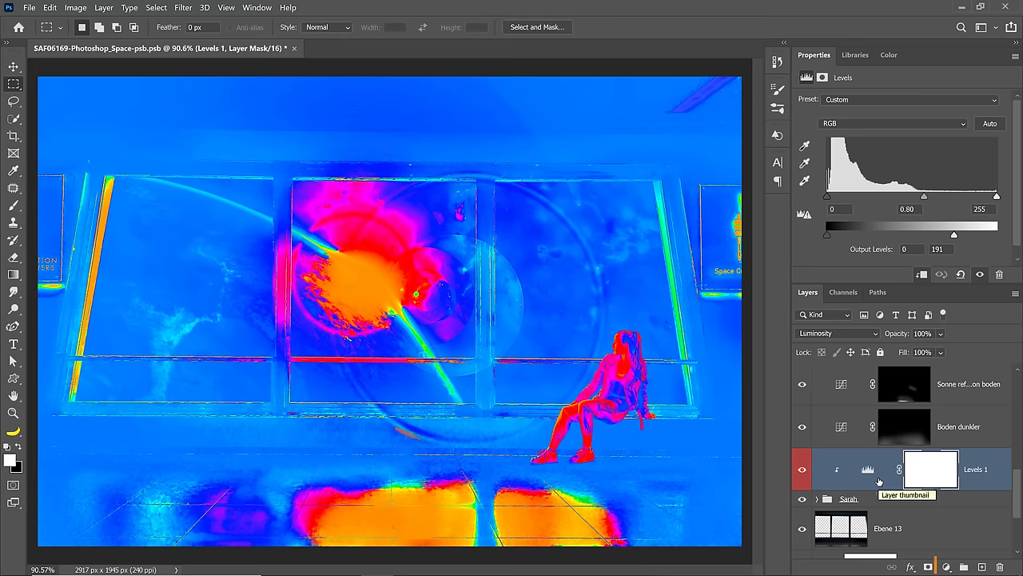
Step: Add a Color Balance adjustment on the midtones, shifting Cyan–Red toward cyan
{"action": "left_click", "coordinate": [946, 567]}
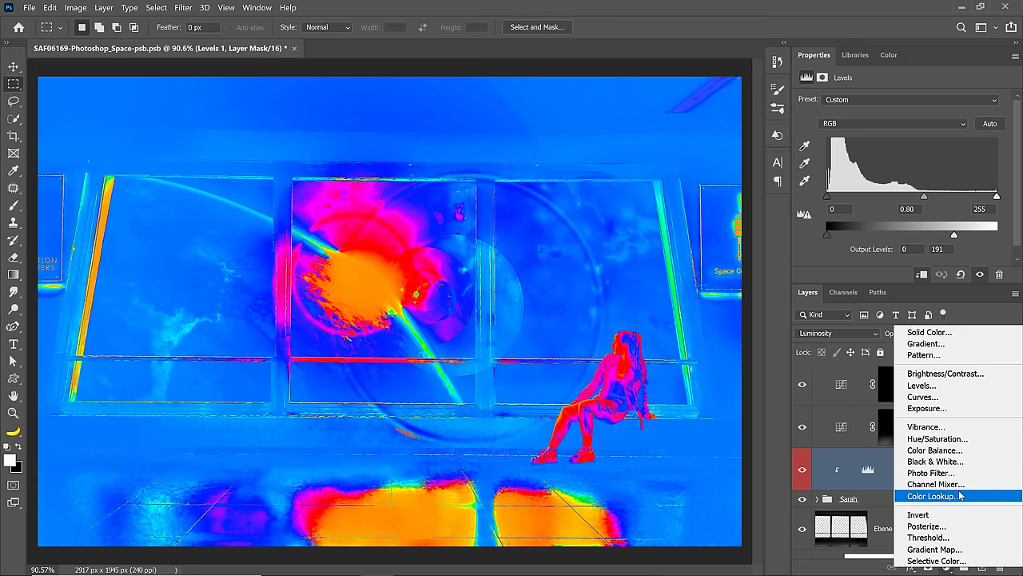
{"action": "left_click", "coordinate": [959, 450]}
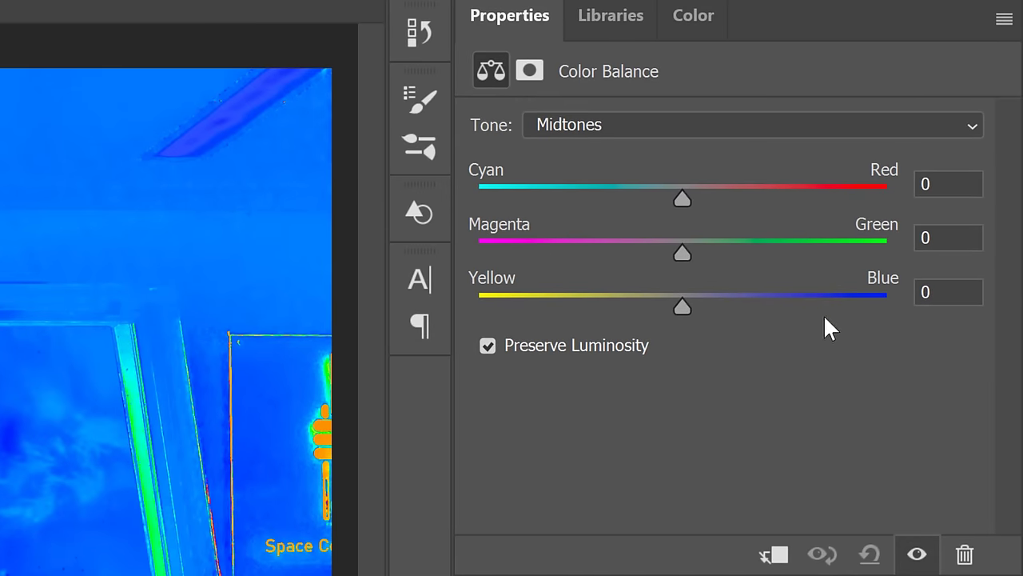
{"action": "left_click", "coordinate": [615, 126]}
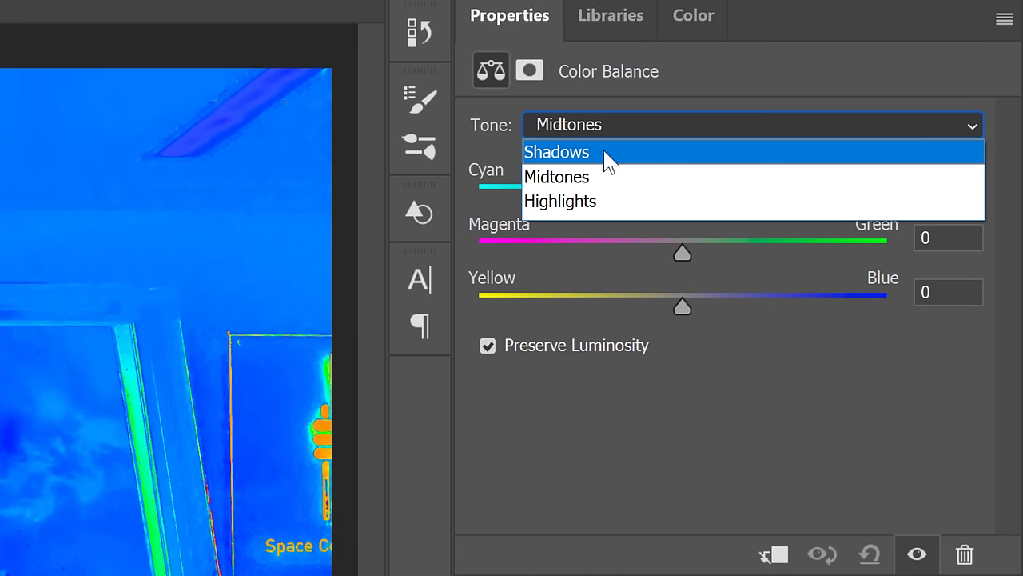
{"action": "left_click", "coordinate": [609, 180]}
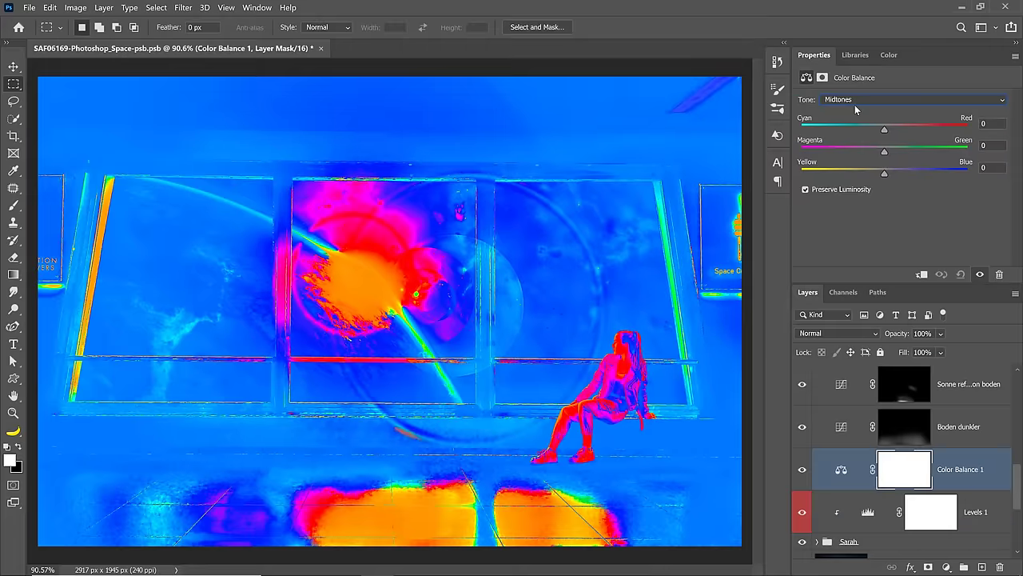
{"action": "left_click", "coordinate": [885, 130]}
{"action": "left_click_drag", "start_coordinate": [879, 133], "coordinate": [870, 132]}
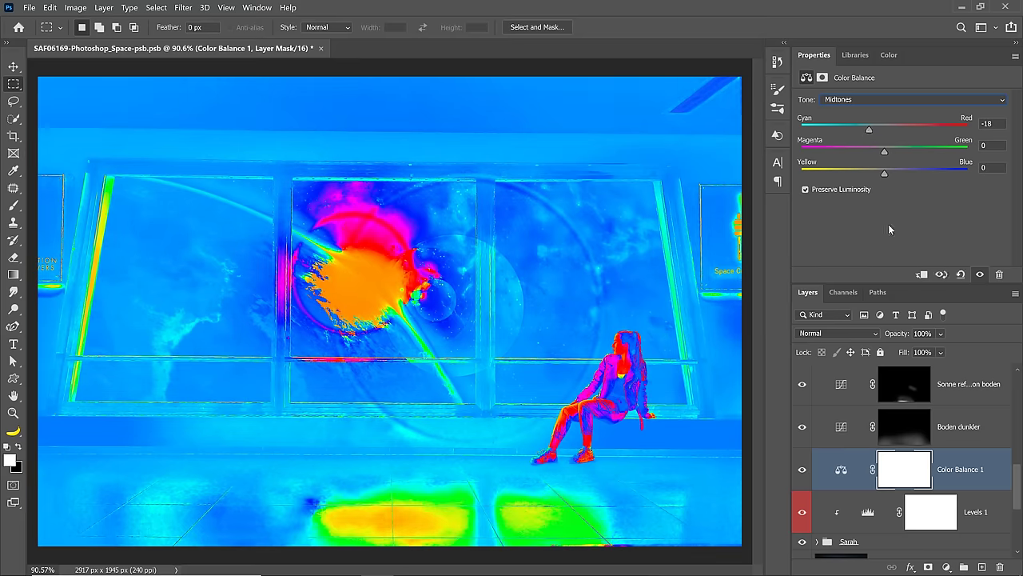
Step: Clip Color Balance to the woman and set midtones to -22 cyan, +5 green, +21 blue
{"action": "left_click", "coordinate": [922, 275]}
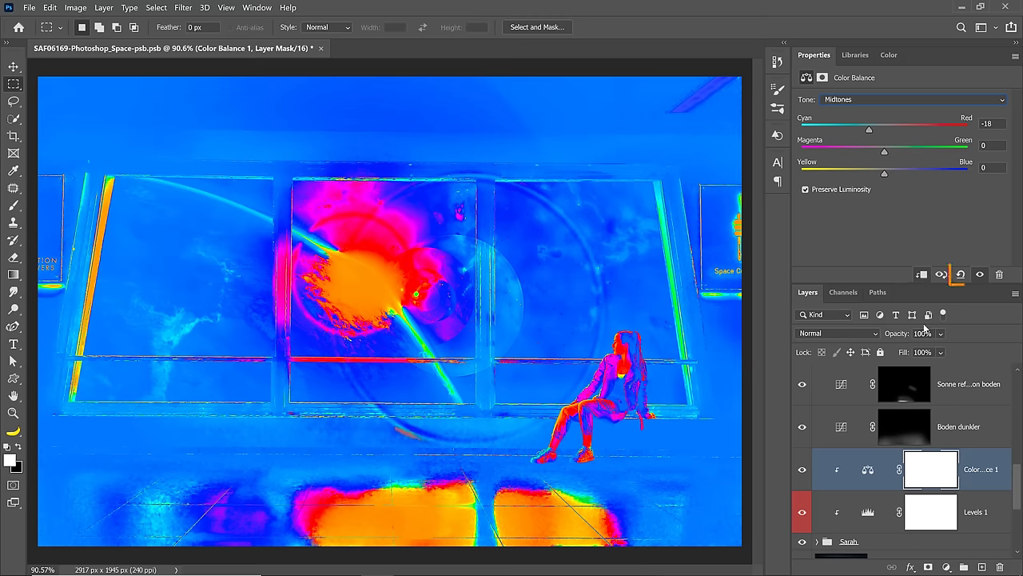
{"action": "left_click", "coordinate": [961, 275]}
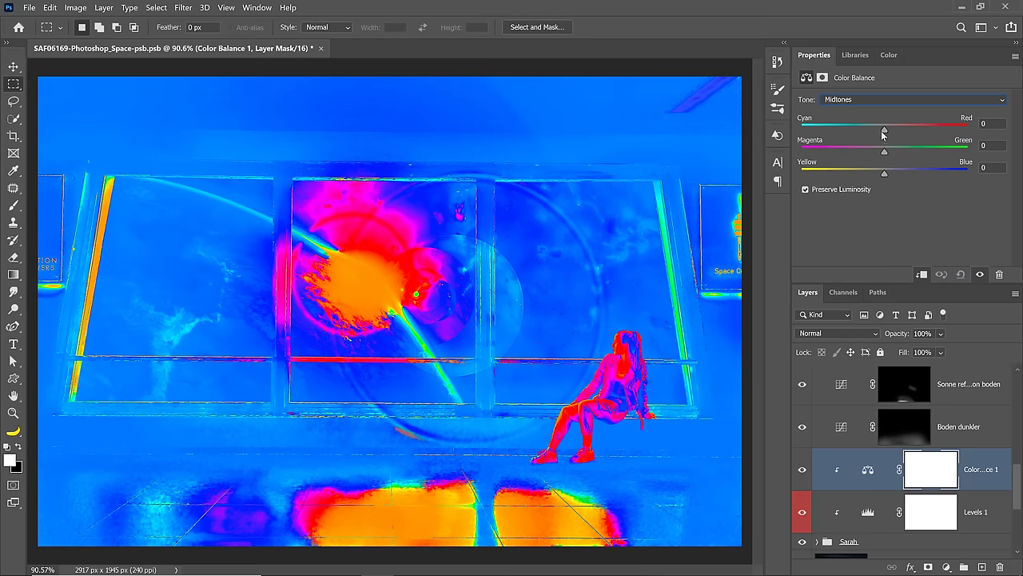
{"action": "left_click_drag", "start_coordinate": [884, 133], "coordinate": [867, 138]}
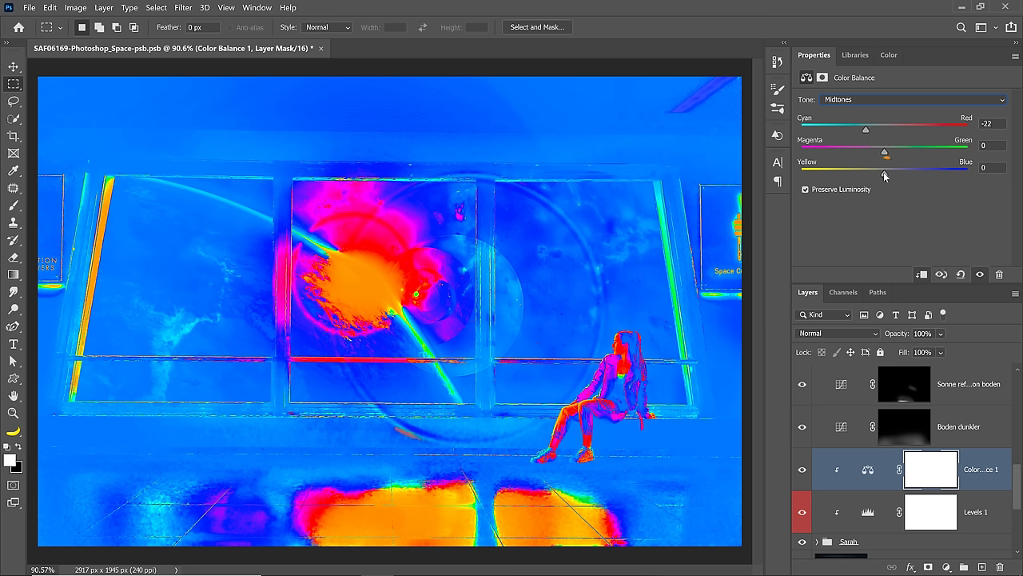
{"action": "left_click_drag", "start_coordinate": [884, 175], "coordinate": [889, 153]}
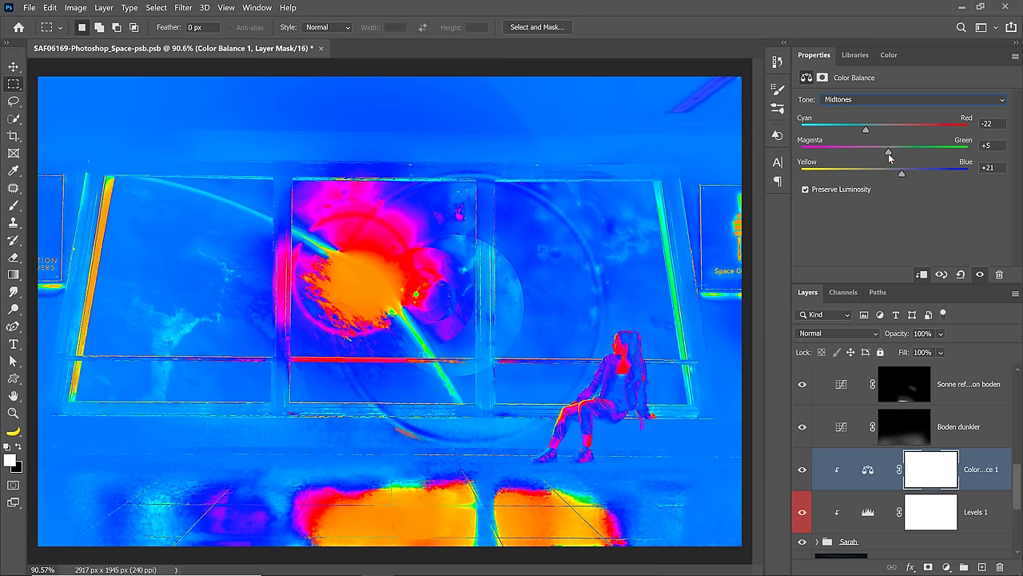
Step: Shift the Color Balance shadows slightly toward cyan and blue
{"action": "left_click", "coordinate": [866, 101]}
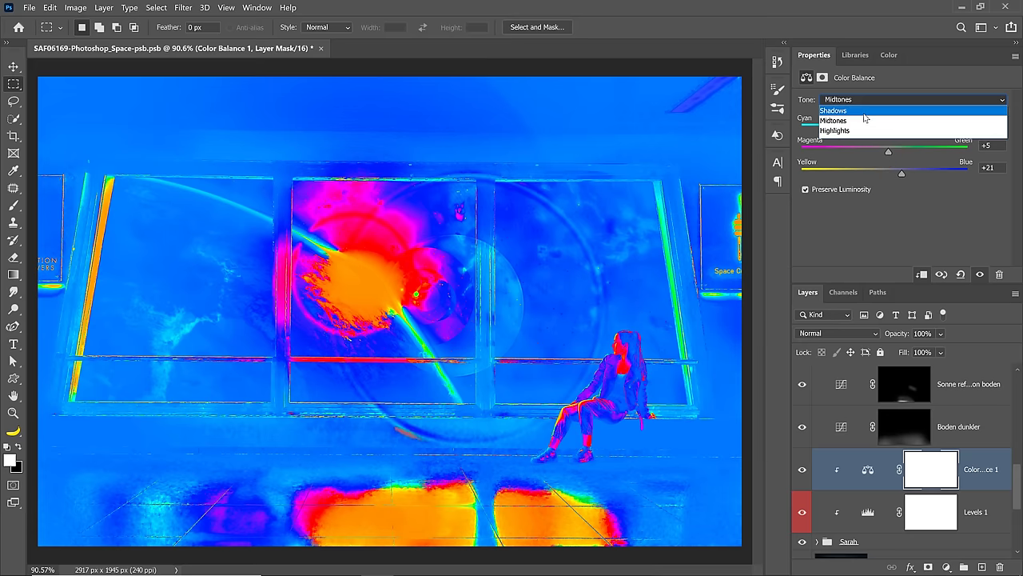
{"action": "left_click", "coordinate": [864, 113]}
{"action": "left_click_drag", "start_coordinate": [885, 132], "coordinate": [879, 133]}
{"action": "left_click_drag", "start_coordinate": [884, 173], "coordinate": [892, 177]}
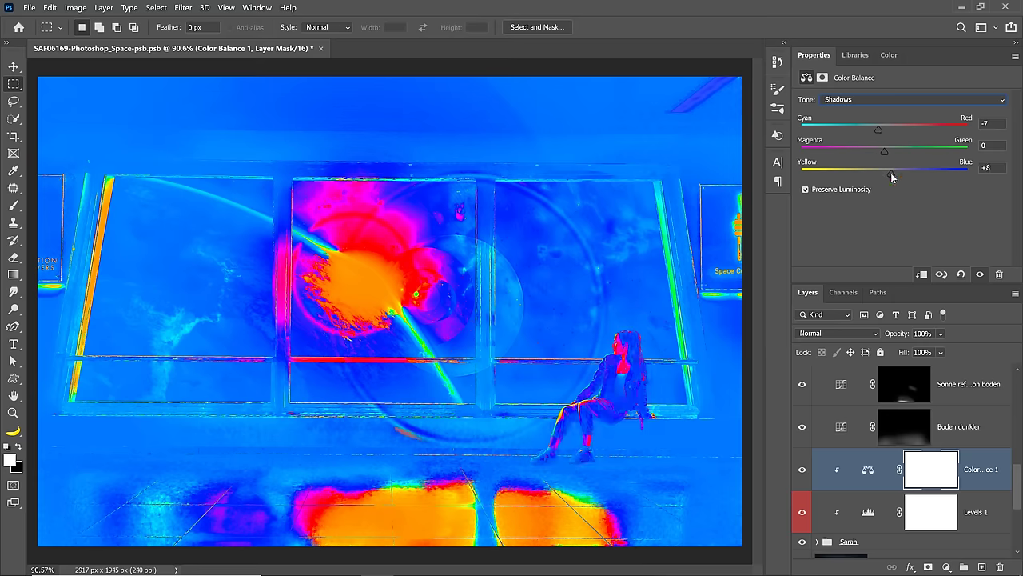
Step: Set the Color Balance highlights to −16 cyan, 0 magenta–green and +14 blue
{"action": "left_click", "coordinate": [861, 103]}
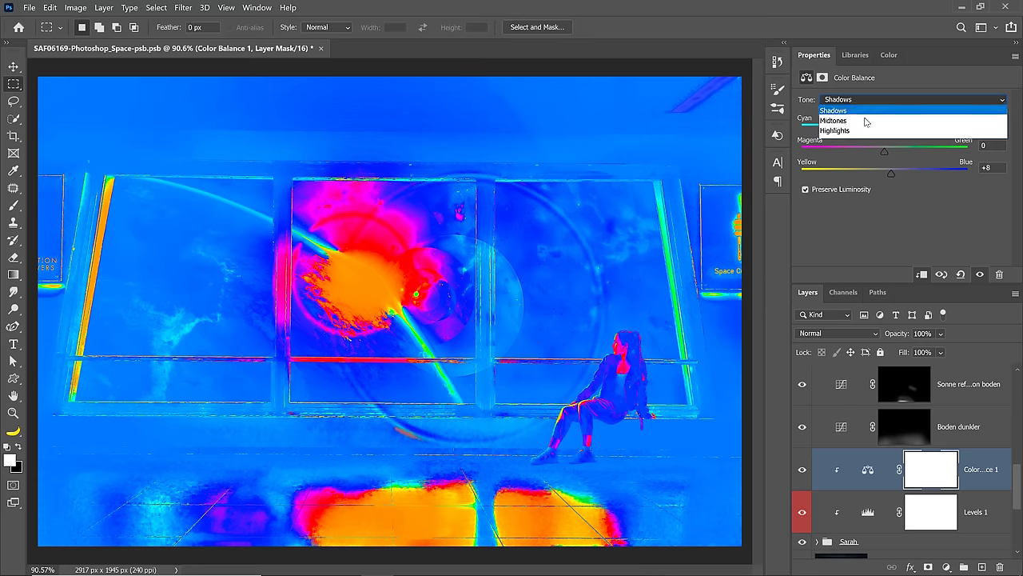
{"action": "left_click", "coordinate": [868, 130]}
{"action": "left_click_drag", "start_coordinate": [884, 131], "coordinate": [875, 130]}
{"action": "left_click_drag", "start_coordinate": [884, 173], "coordinate": [896, 176]}
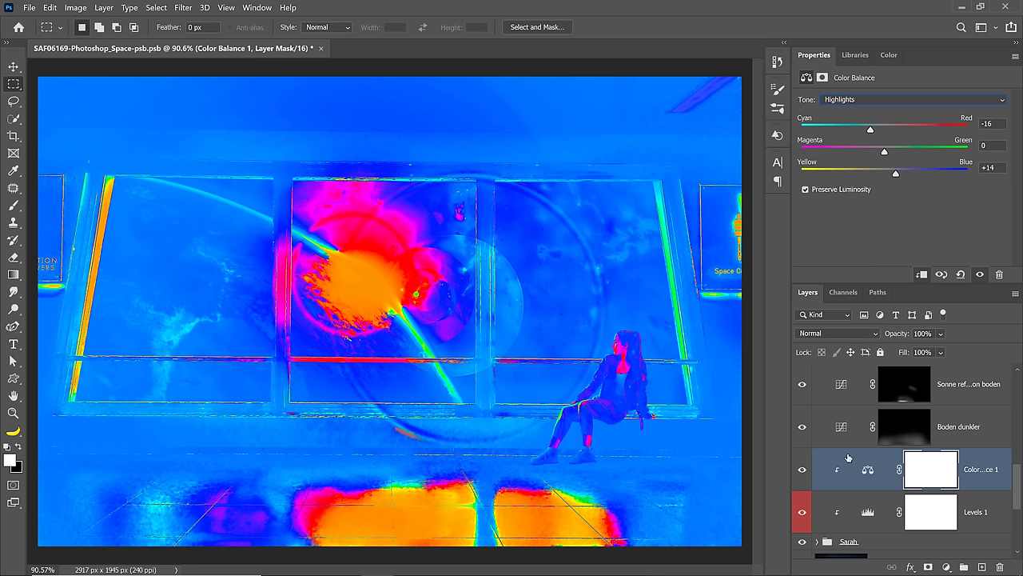
{"action": "scroll", "coordinate": [853, 470], "scroll_direction": "up", "scroll_amount": 6}
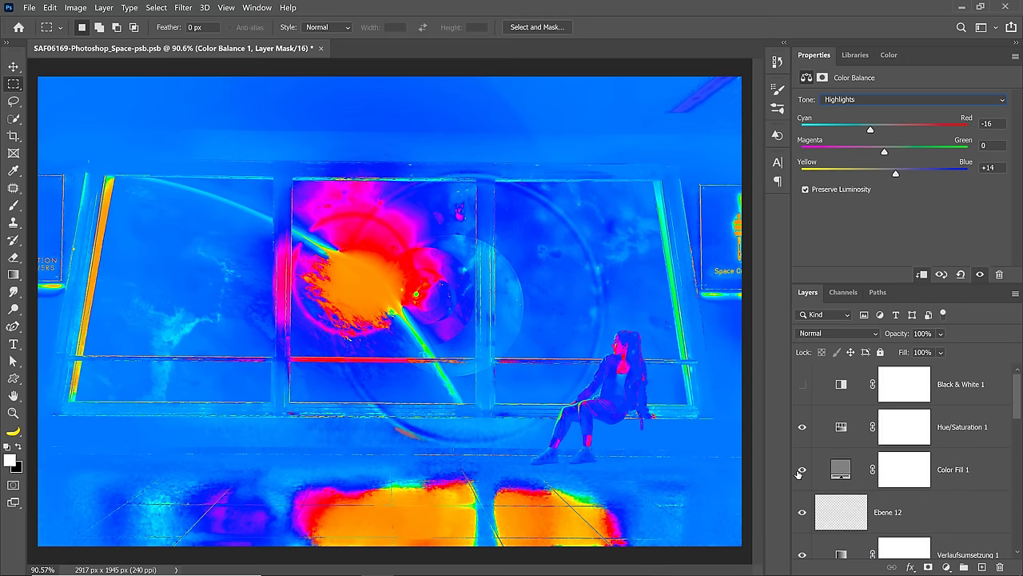
Step: Hide Hue/Saturation 1, toggle Color Balance 1 to compare, and zoom to 200% on the woman
{"action": "left_click", "coordinate": [801, 436]}
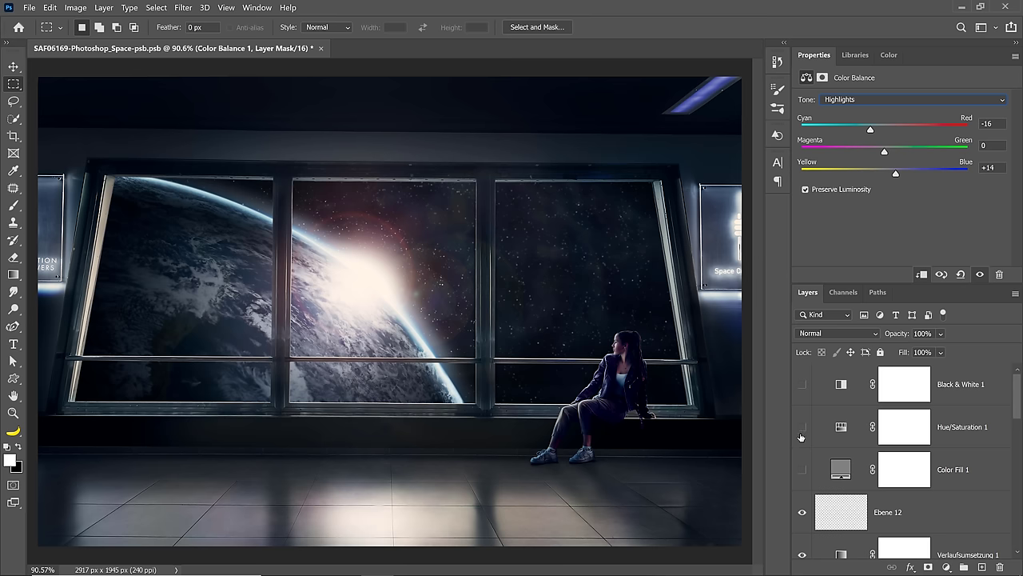
{"action": "scroll", "coordinate": [833, 465], "scroll_direction": "down", "scroll_amount": 5}
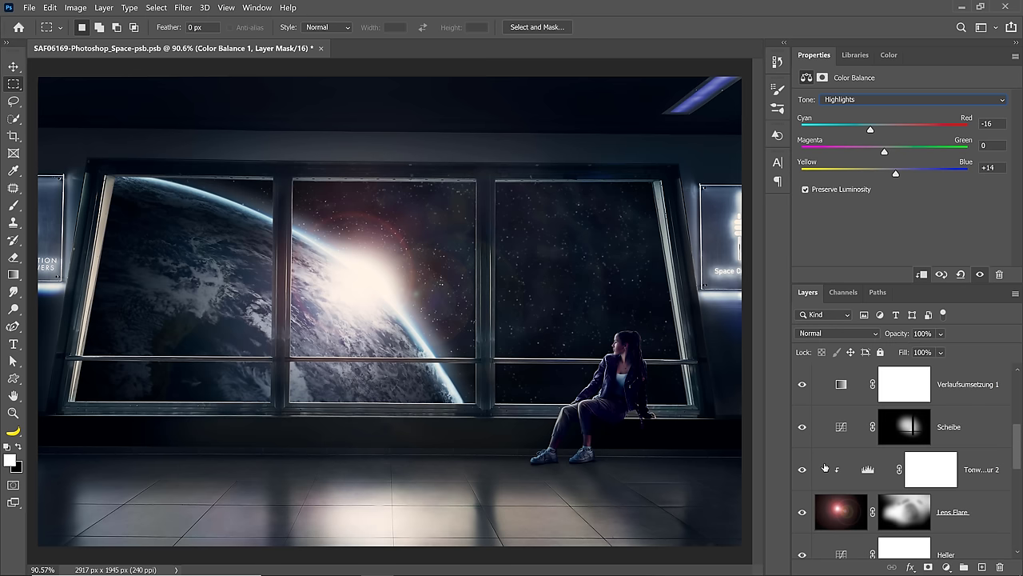
{"action": "left_click", "coordinate": [804, 476]}
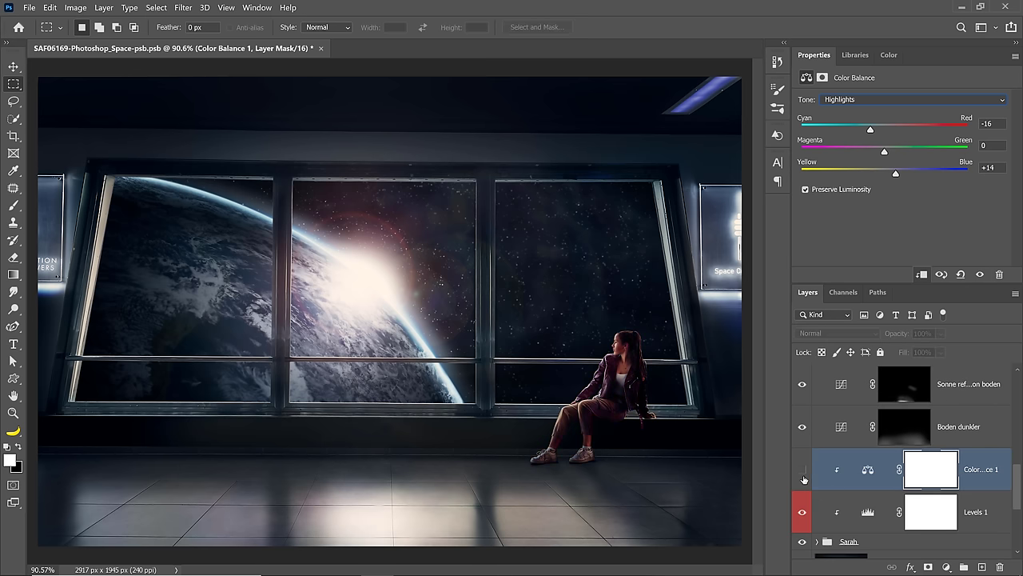
{"action": "left_click", "coordinate": [803, 478]}
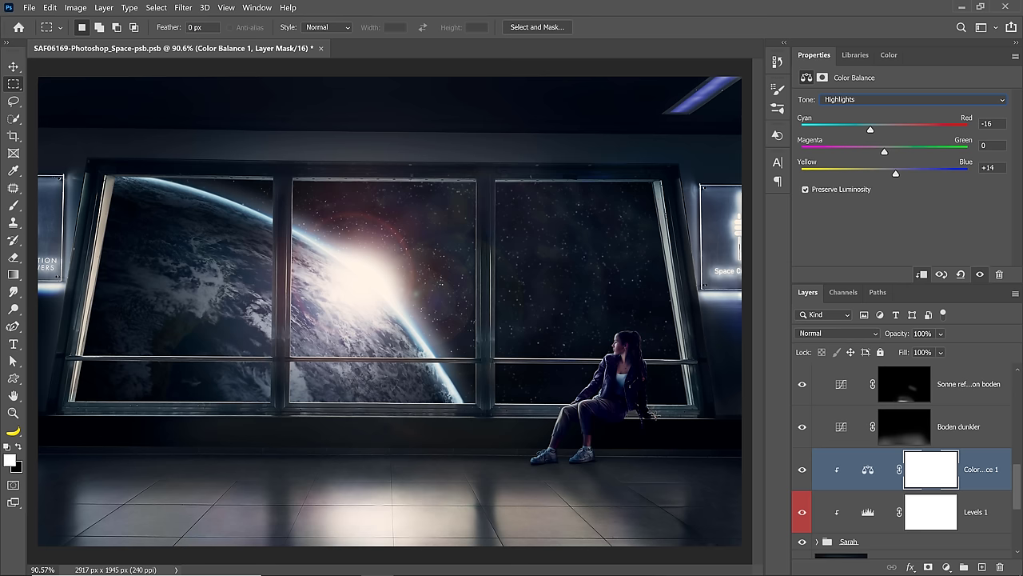
{"action": "key", "text": "z"}
{"action": "left_click", "coordinate": [657, 396]}
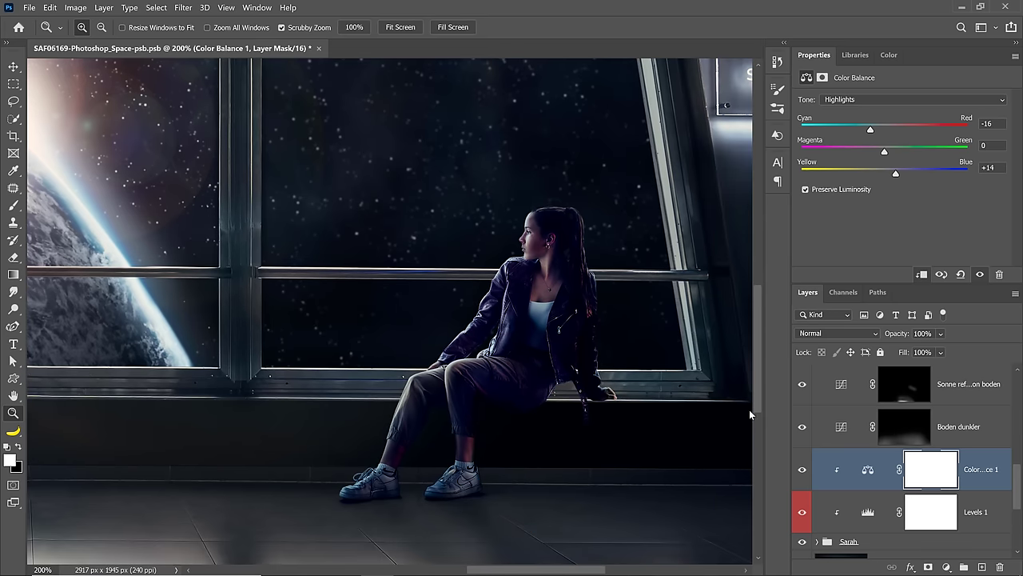
Step: Set Color Balance 1 shadows to -4 cyan–red, +4 magenta–green and +1 yellow–blue
{"action": "left_click", "coordinate": [849, 473]}
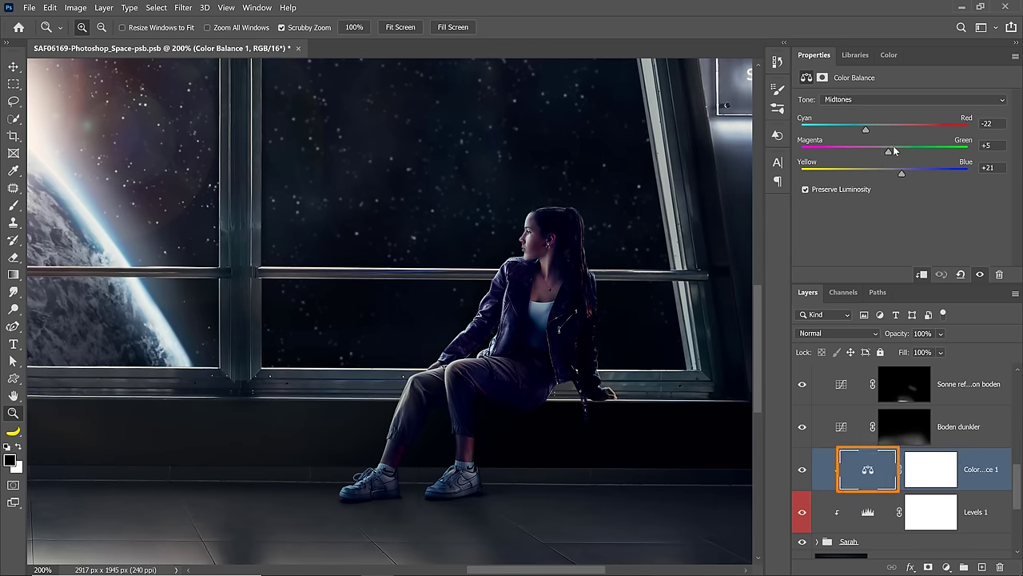
{"action": "left_click", "coordinate": [879, 105]}
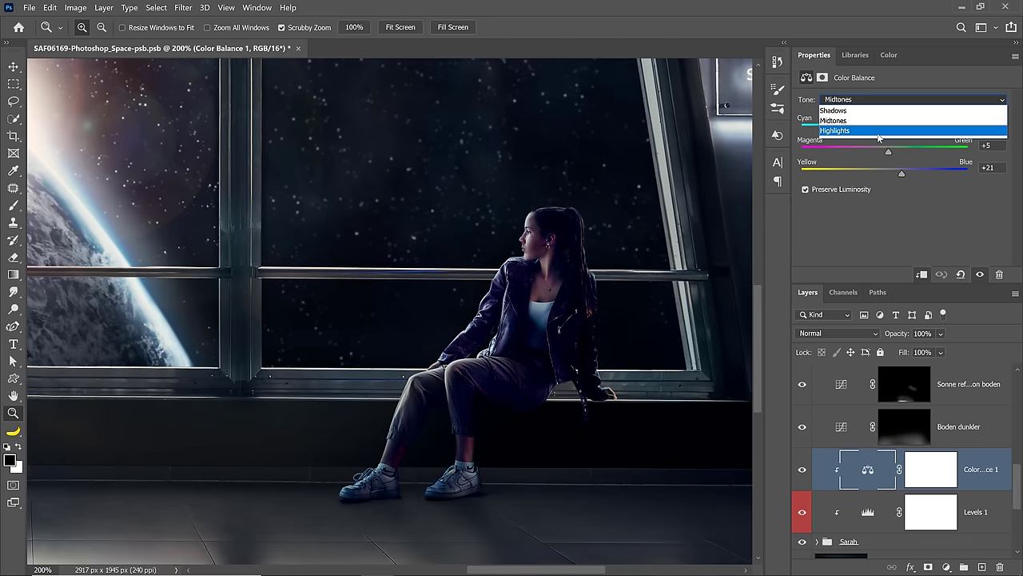
{"action": "left_click", "coordinate": [877, 119]}
{"action": "mouse_move", "coordinate": [892, 170]}
{"action": "left_mouse_down"}
{"action": "mouse_move", "coordinate": [901, 171]}
{"action": "mouse_move", "coordinate": [885, 174]}
{"action": "left_mouse_up"}
{"action": "left_click_drag", "start_coordinate": [879, 129], "coordinate": [881, 134]}
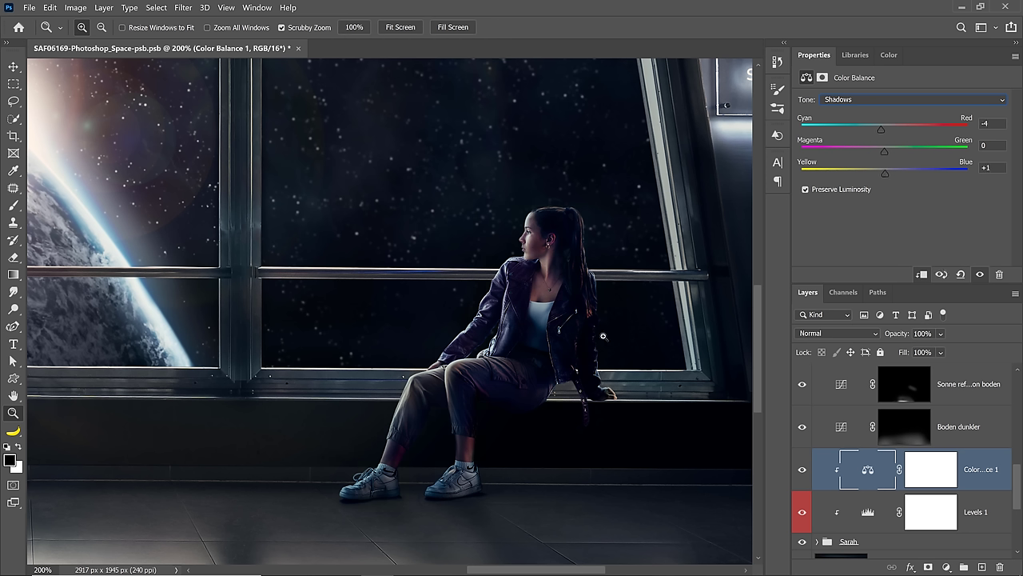
{"action": "left_click_drag", "start_coordinate": [885, 151], "coordinate": [890, 155]}
Step: Check the woman without her colour correction and fit the whole image on screen
{"action": "left_click", "coordinate": [802, 477]}
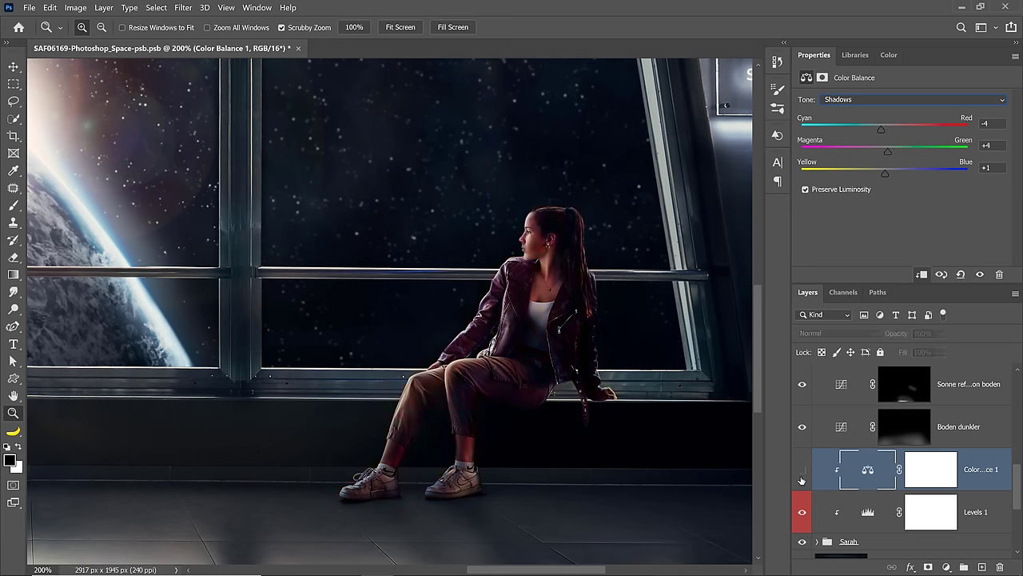
{"action": "right_click", "coordinate": [565, 393]}
{"action": "left_click", "coordinate": [581, 398]}
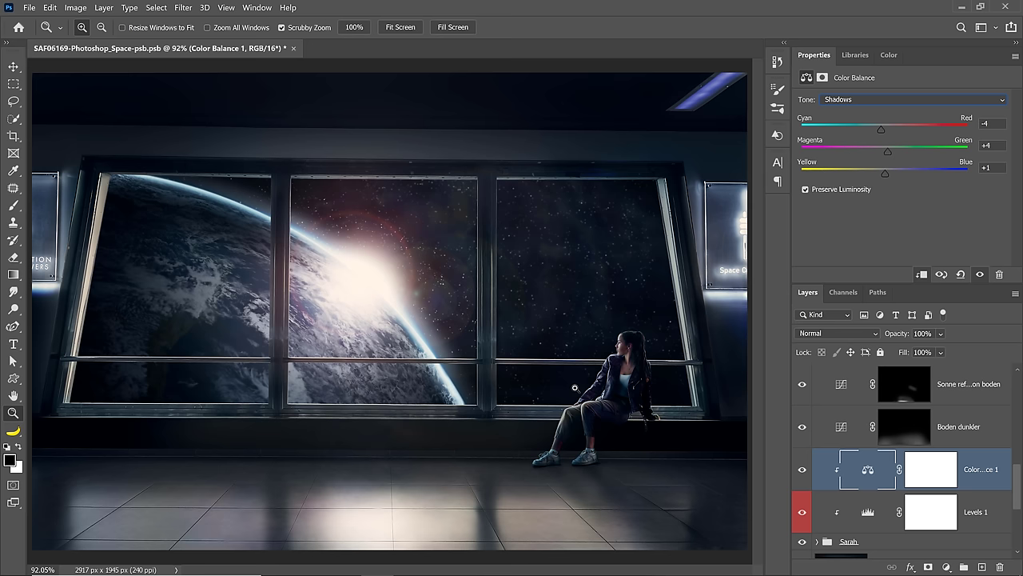
Step: Duplicate the Sarah group with its Levels and Color Balance, merging into 'Color Balance 1 copy'
{"action": "key", "text": "alt+bracketleft"}
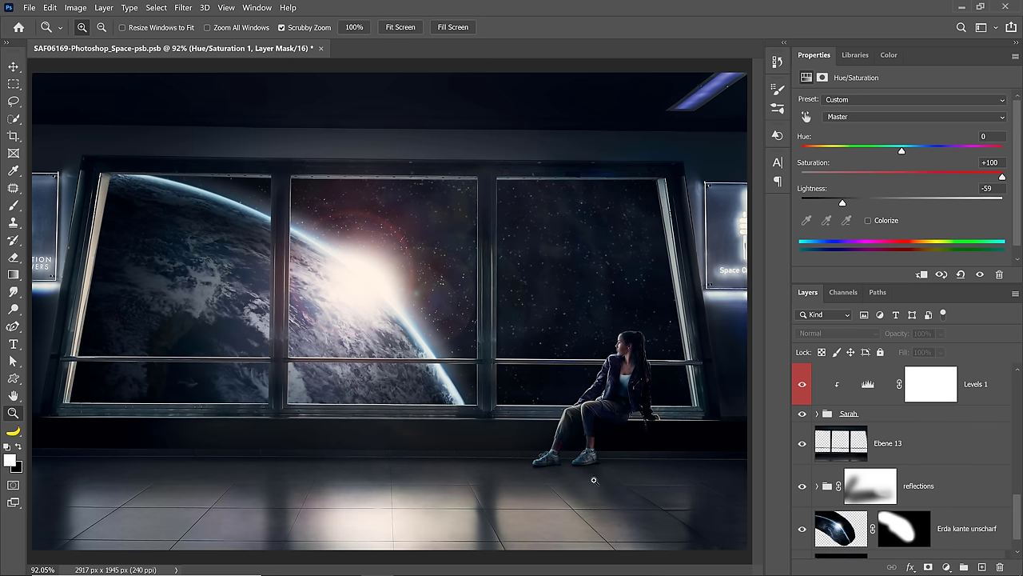
{"action": "scroll", "coordinate": [879, 447], "scroll_direction": "up", "scroll_amount": 1}
{"action": "left_click", "coordinate": [843, 465]}
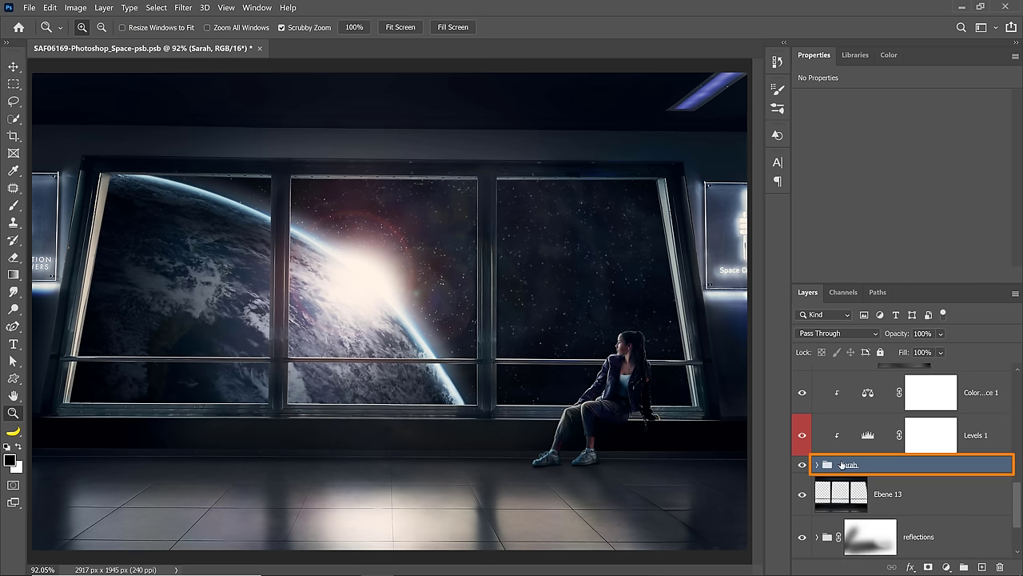
{"action": "scroll", "coordinate": [872, 457], "scroll_direction": "up", "scroll_amount": 1}
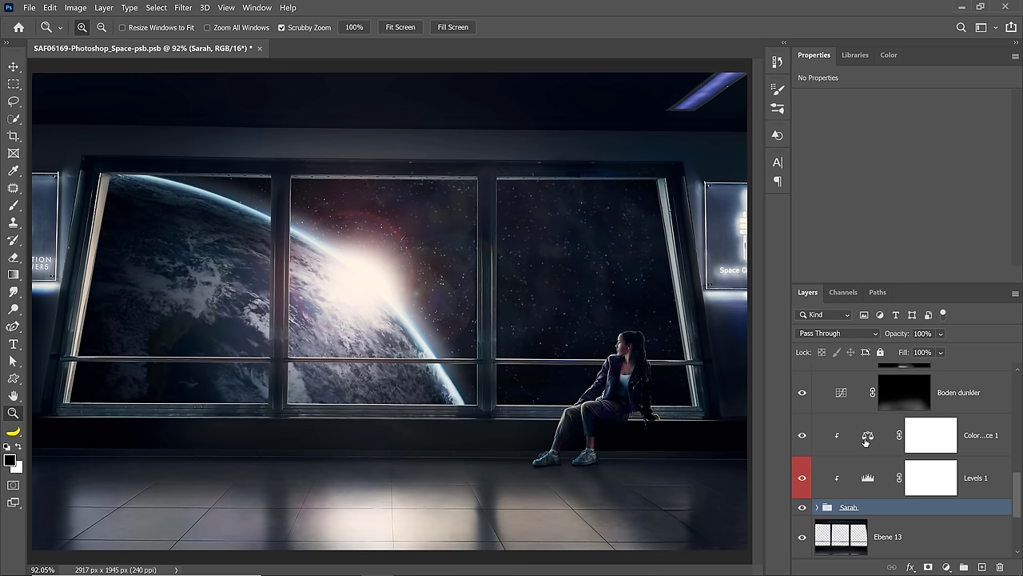
{"action": "left_click", "coordinate": [866, 439], "text": "shift"}
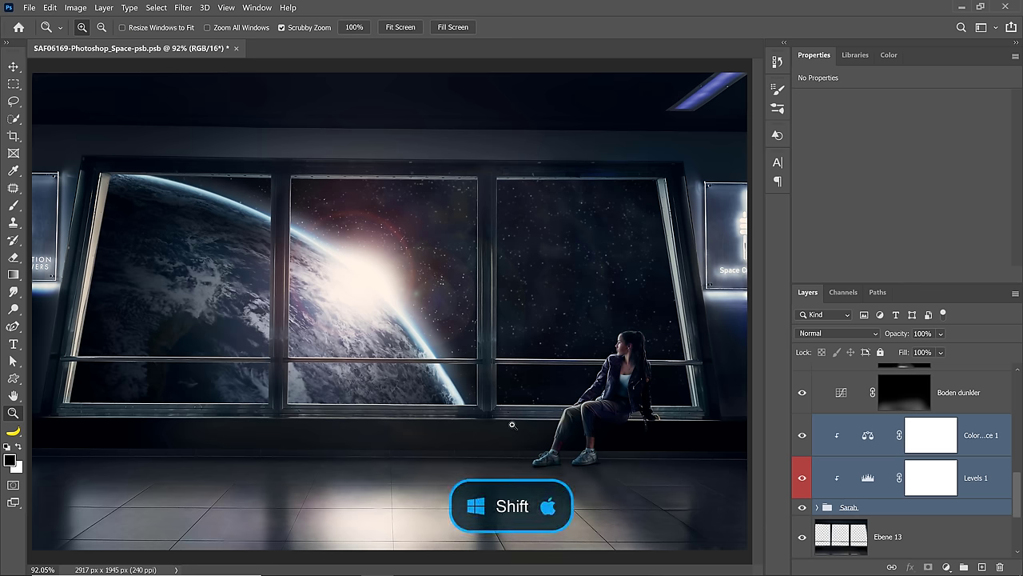
{"action": "key", "text": "ctrl+j"}
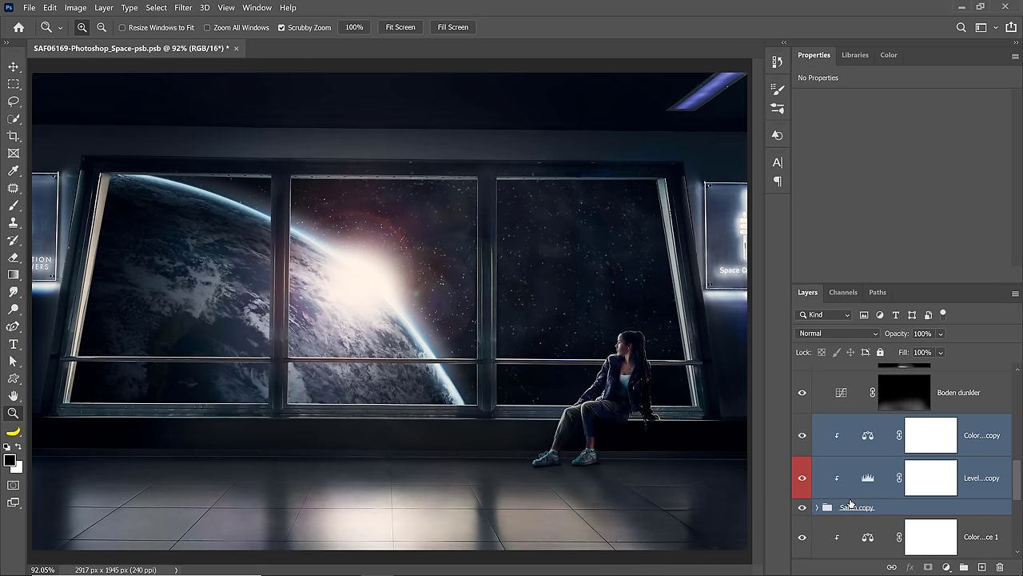
{"action": "key", "text": "ctrl+e"}
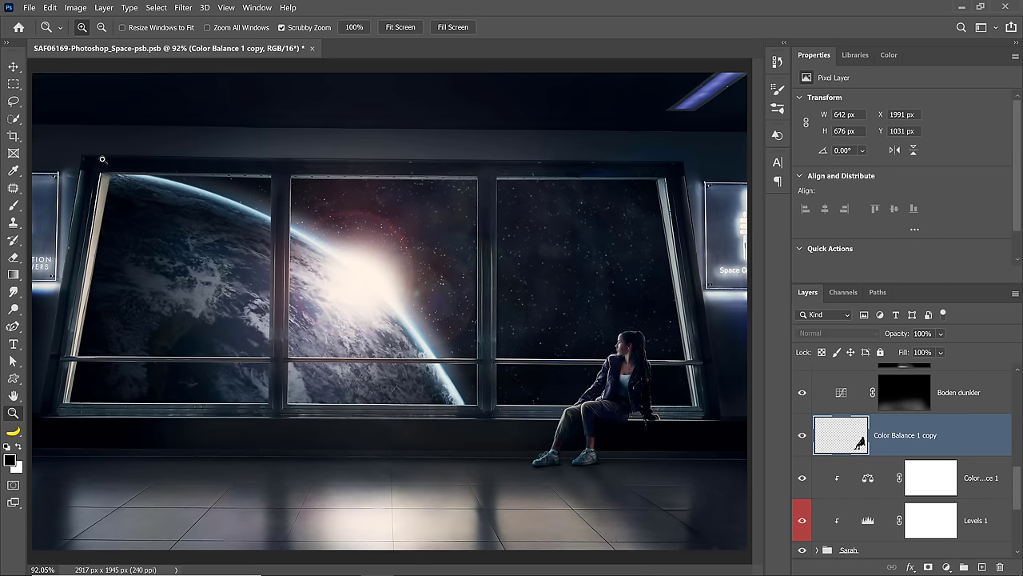
Step: Flip the merged Color Balance 1 copy vertically, move it under her feet, and place it below the Sarah group
{"action": "key", "text": "ctrl+t"}
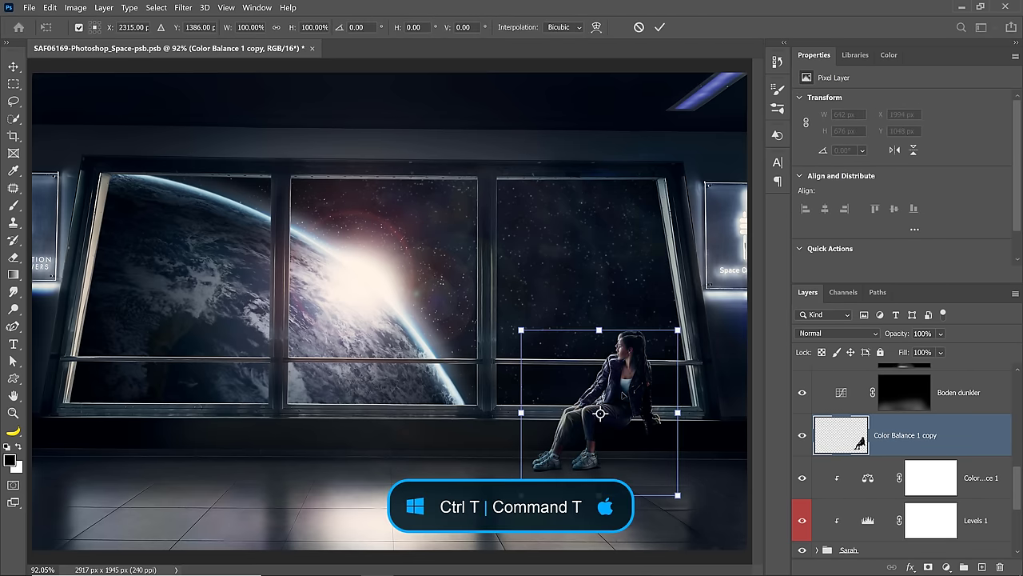
{"action": "right_click", "coordinate": [622, 393]}
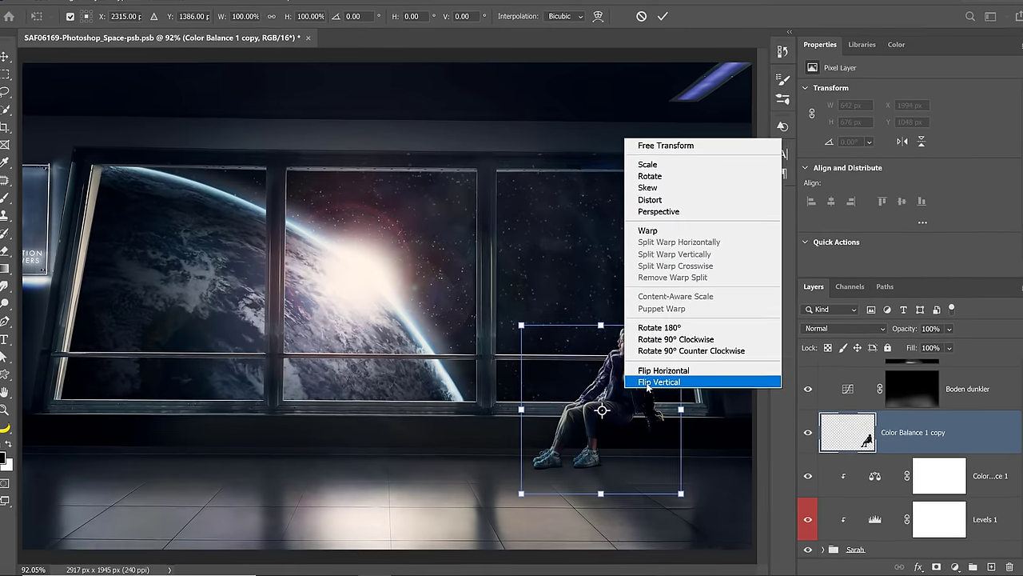
{"action": "left_click", "coordinate": [644, 388]}
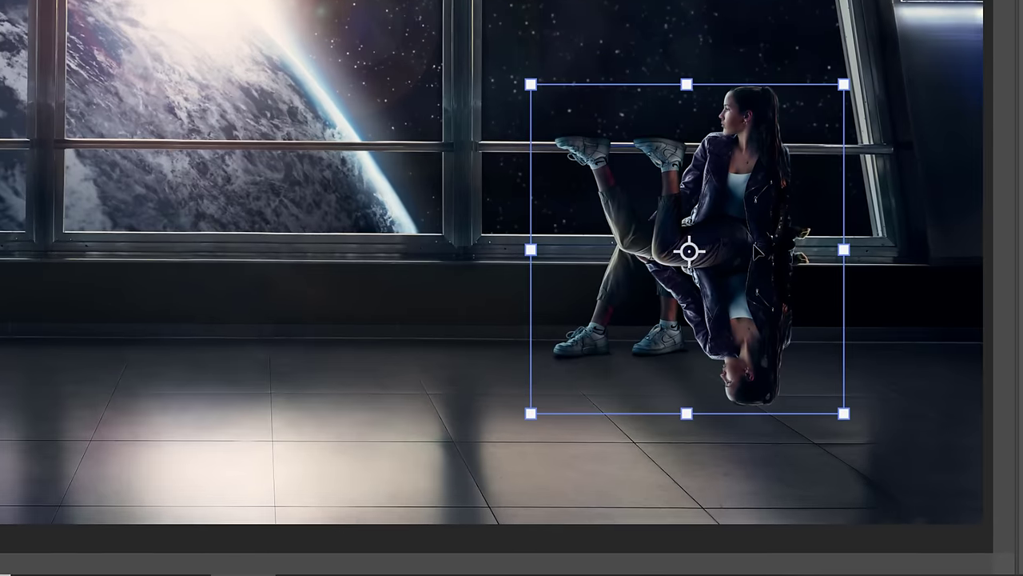
{"action": "left_click_drag", "start_coordinate": [757, 251], "coordinate": [762, 470]}
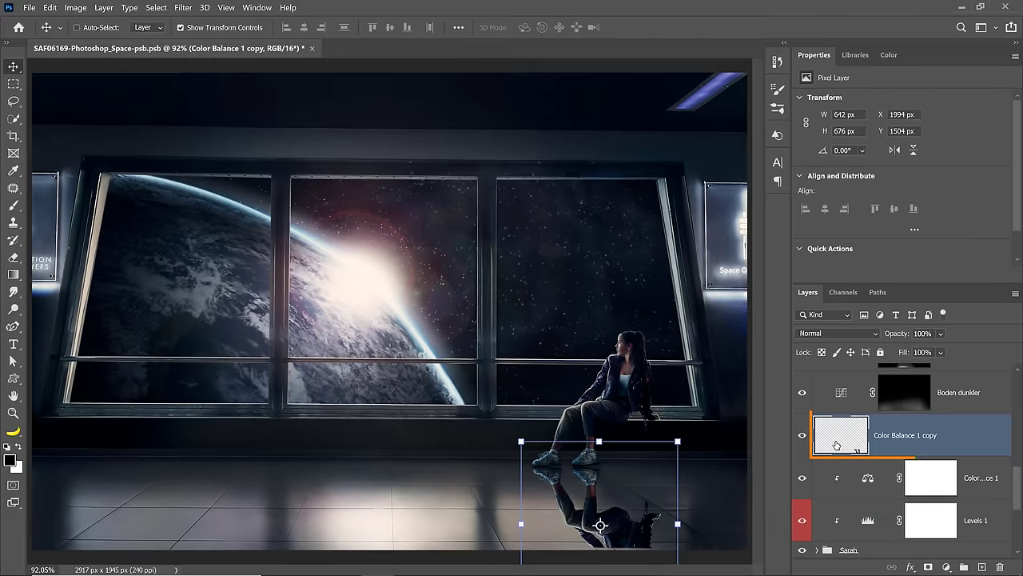
{"action": "left_click_drag", "start_coordinate": [837, 445], "coordinate": [841, 519]}
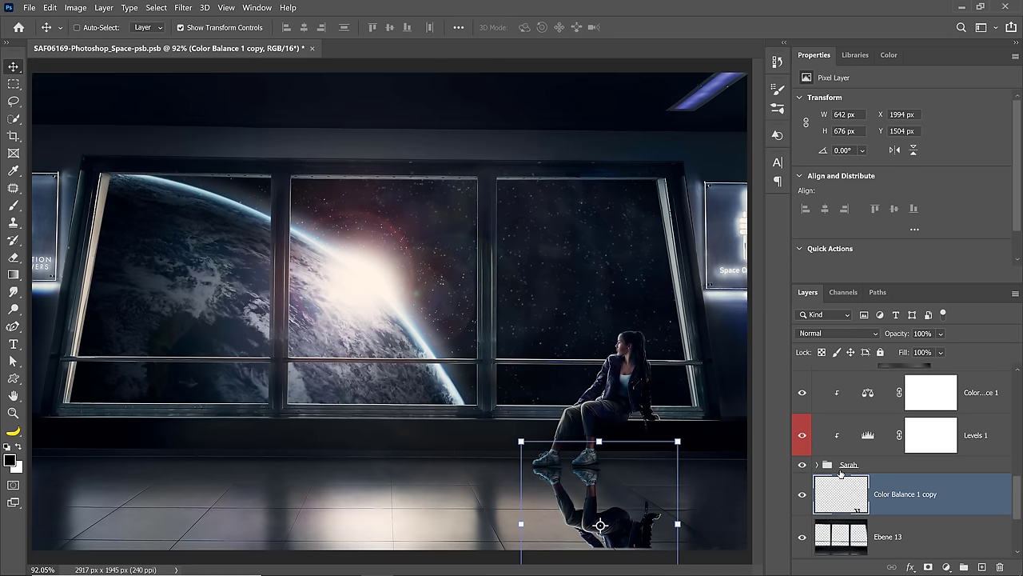
Step: Zoom to 400% on the sneakers and their mirrored reflection, then open the Edit menu
{"action": "left_click", "coordinate": [13, 413]}
{"action": "left_click", "coordinate": [597, 478]}
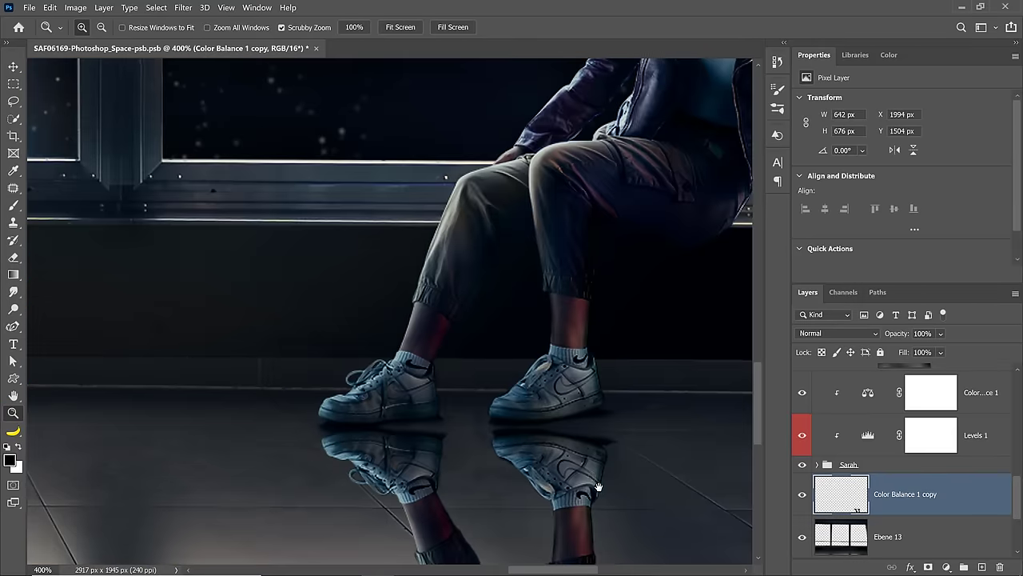
{"action": "left_click", "coordinate": [599, 480]}
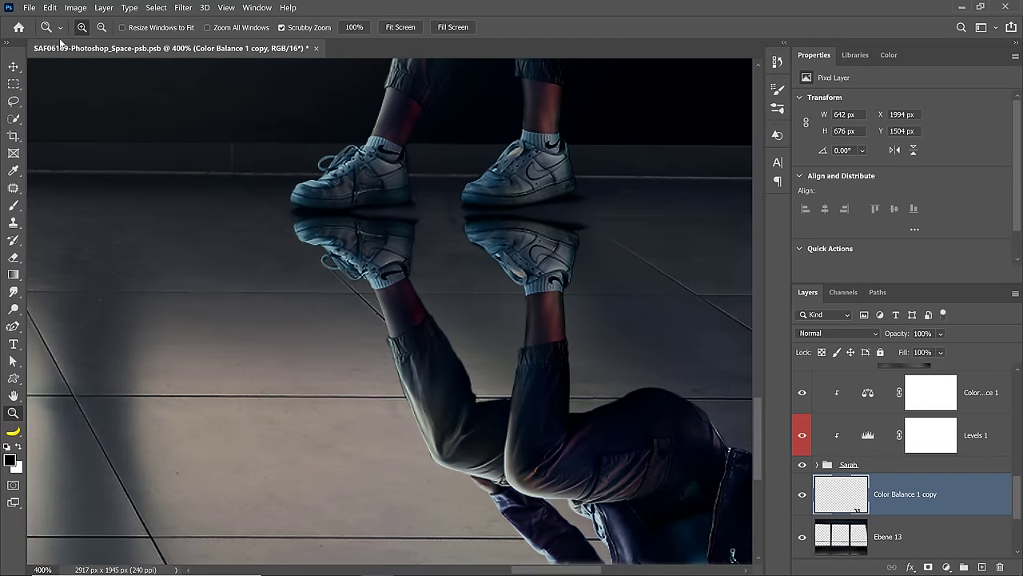
{"action": "left_click", "coordinate": [50, 7]}
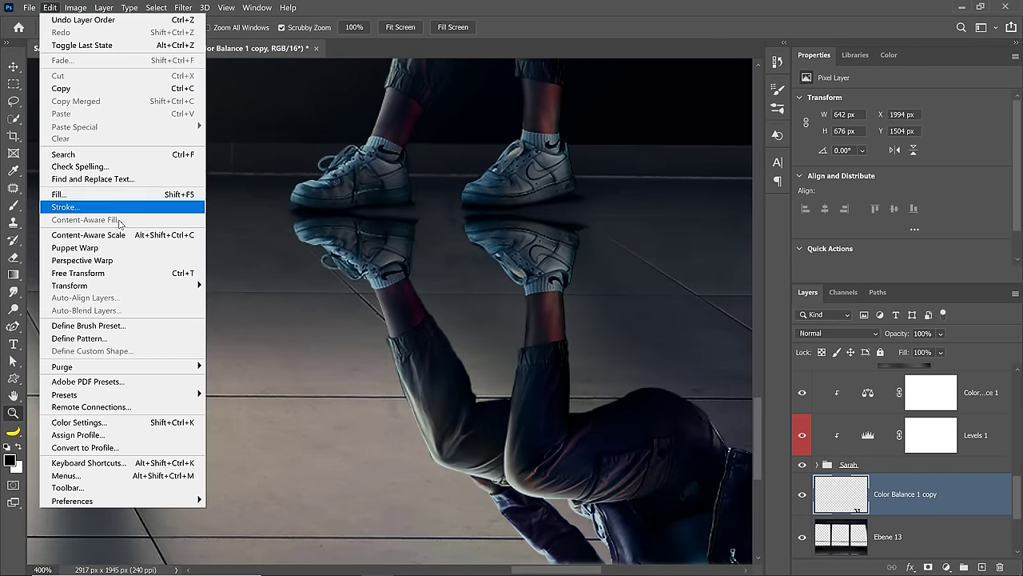
Step: Start a Puppet Warp on the reflection and pin its feet, knees, torso and arm
{"action": "left_click", "coordinate": [76, 247]}
{"action": "left_click", "coordinate": [401, 283]}
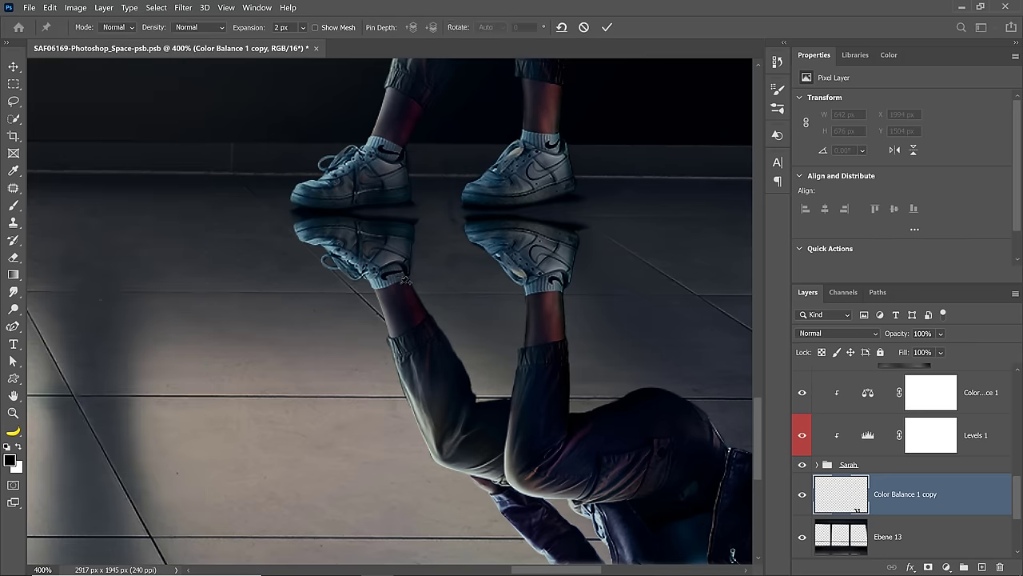
{"action": "left_click", "coordinate": [448, 444]}
{"action": "left_click", "coordinate": [539, 464]}
{"action": "left_click", "coordinate": [551, 294]}
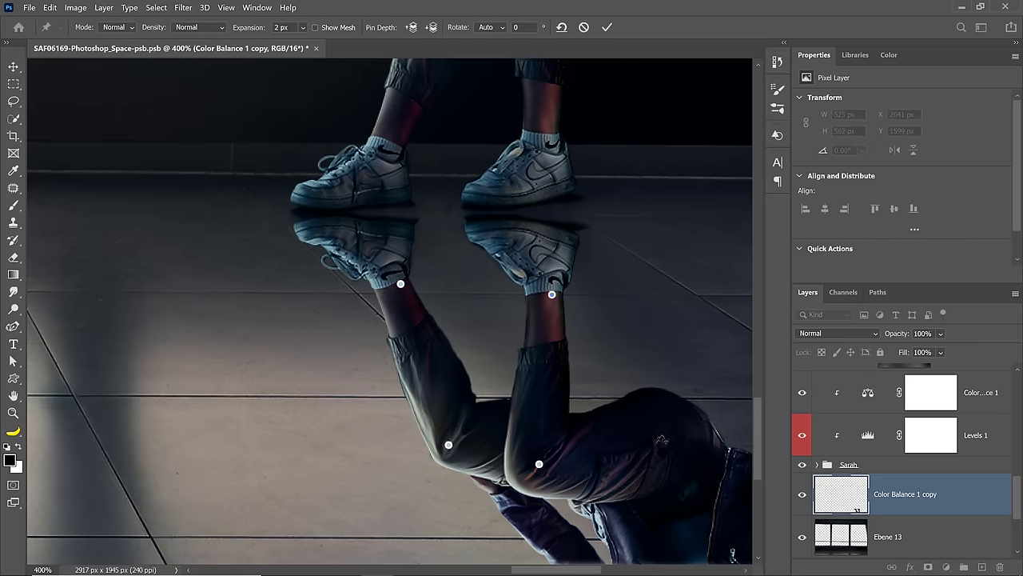
{"action": "left_click", "coordinate": [672, 420]}
{"action": "left_click", "coordinate": [727, 524]}
{"action": "left_click", "coordinate": [652, 547]}
{"action": "left_click", "coordinate": [550, 540]}
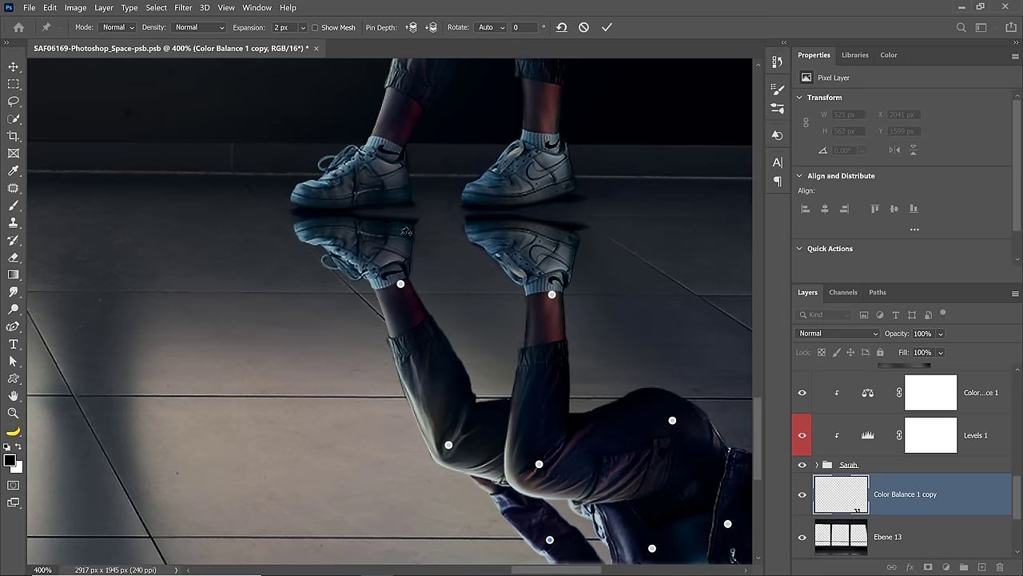
Step: Pin the reflected shoes and bend their toes and right heel up toward the real soles
{"action": "left_click", "coordinate": [321, 226]}
{"action": "left_click", "coordinate": [408, 224]}
{"action": "left_click_drag", "start_coordinate": [412, 233], "coordinate": [414, 216]}
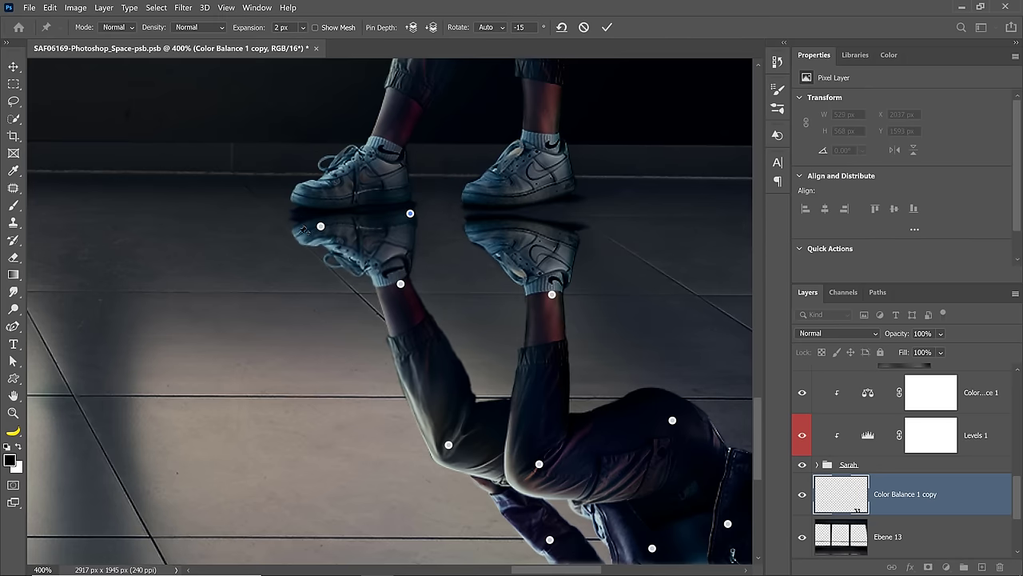
{"action": "left_click", "coordinate": [295, 218]}
{"action": "left_click_drag", "start_coordinate": [295, 218], "coordinate": [379, 218]}
{"action": "left_click", "coordinate": [378, 218]}
{"action": "left_click", "coordinate": [484, 224]}
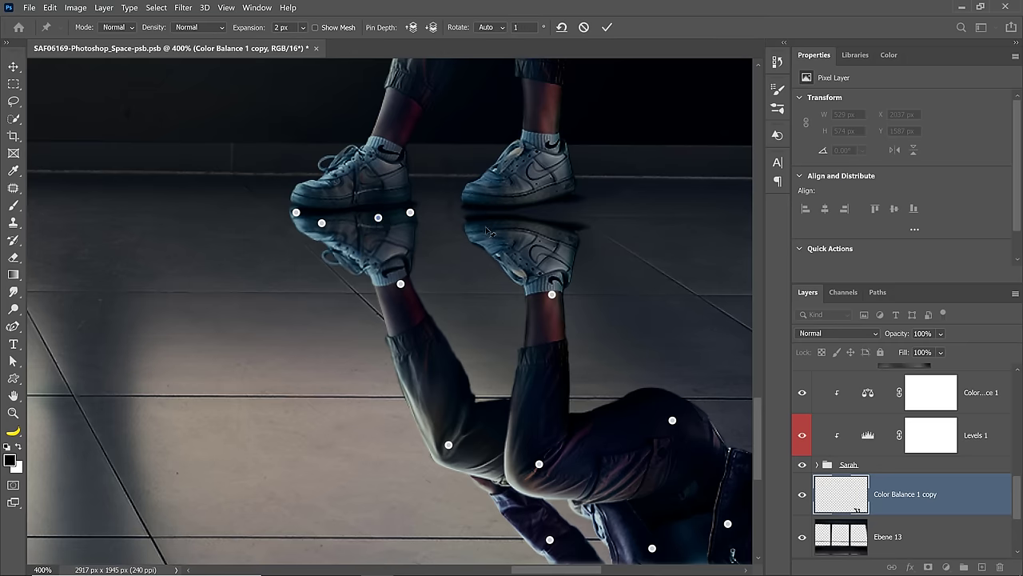
{"action": "left_click_drag", "start_coordinate": [484, 224], "coordinate": [484, 218]}
{"action": "left_click", "coordinate": [485, 218]}
{"action": "left_click_drag", "start_coordinate": [568, 237], "coordinate": [572, 196]}
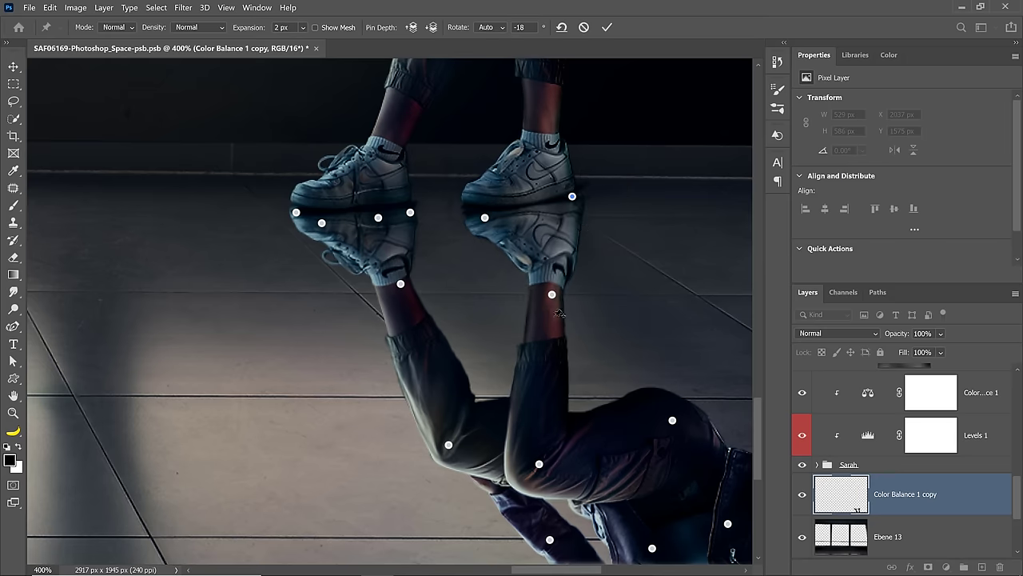
Step: Alt-rotate the left reflected toe and line the right reflected sole up with the sneaker
{"action": "left_click", "coordinate": [322, 223]}
{"action": "key", "text": "alt"}
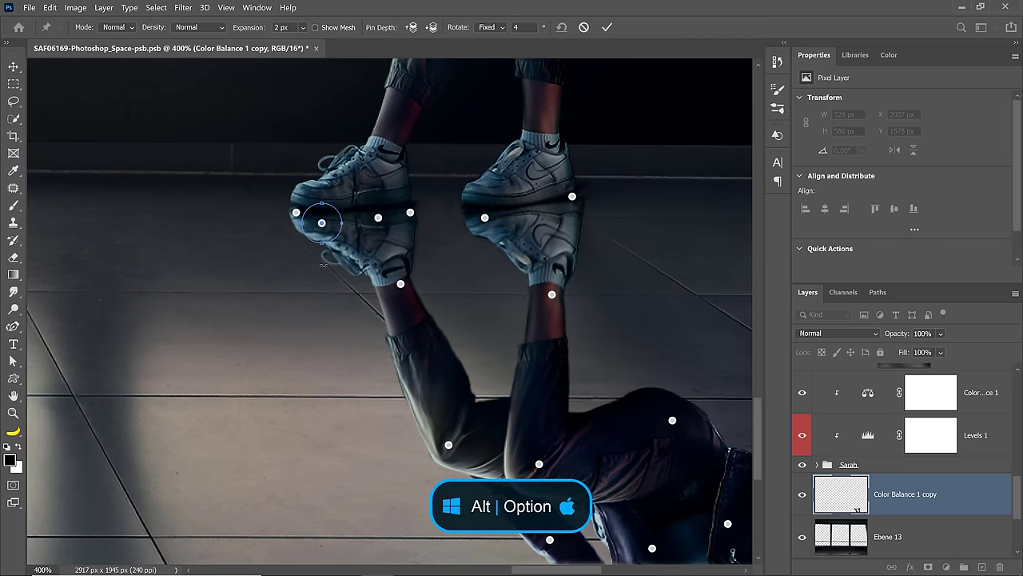
{"action": "left_click_drag", "start_coordinate": [323, 264], "coordinate": [335, 247]}
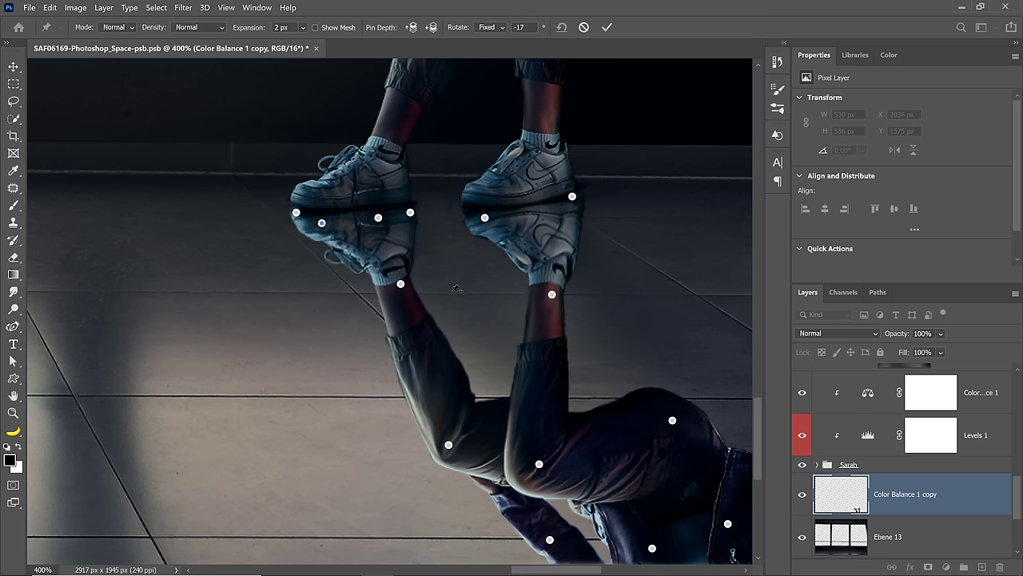
{"action": "left_click_drag", "start_coordinate": [412, 214], "coordinate": [408, 211]}
{"action": "left_click", "coordinate": [540, 206]}
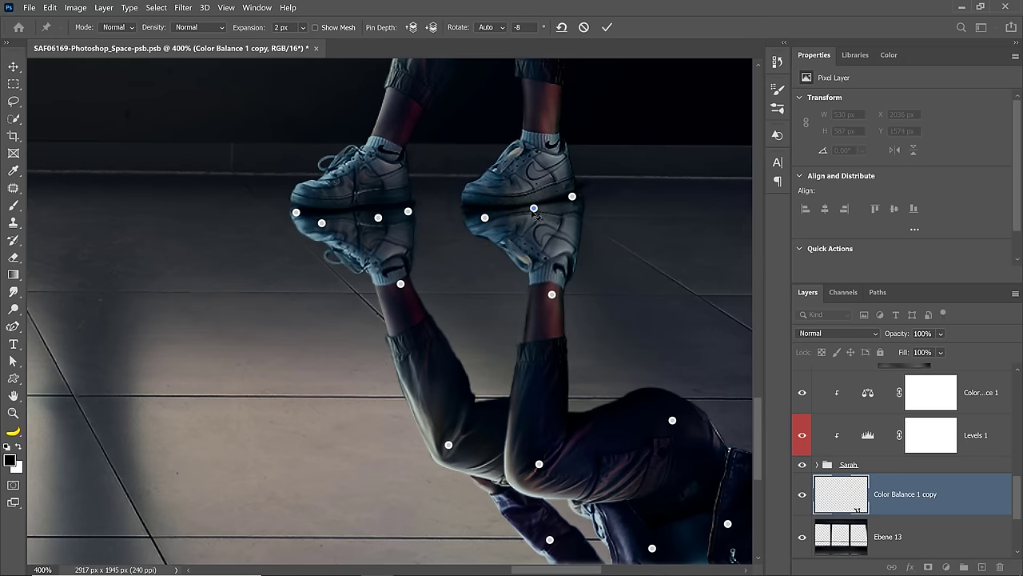
{"action": "left_click_drag", "start_coordinate": [534, 206], "coordinate": [570, 194]}
{"action": "left_click", "coordinate": [572, 197]}
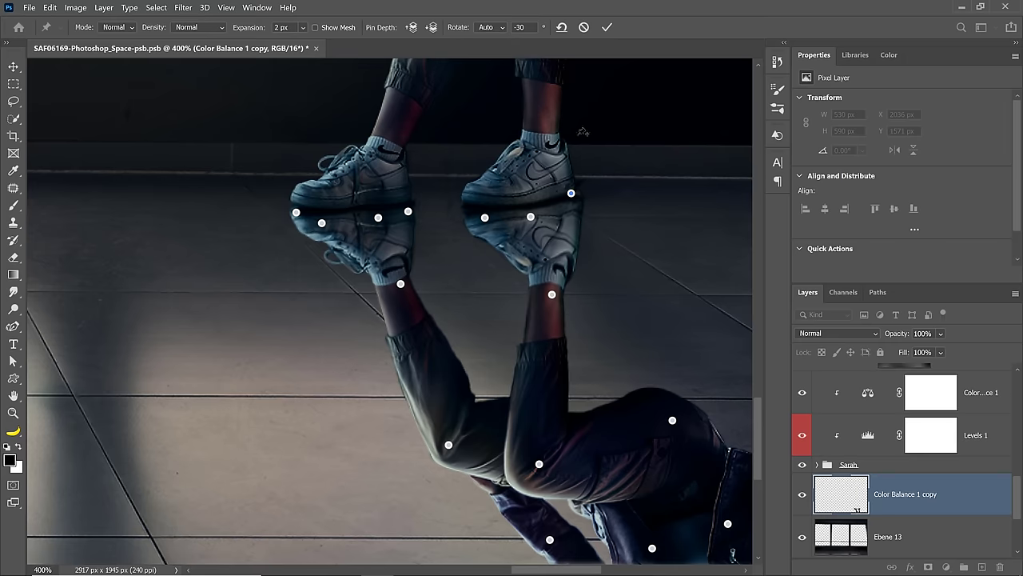
Step: Commit the Puppet Warp and fit the whole composite in the window
{"action": "left_click", "coordinate": [607, 27]}
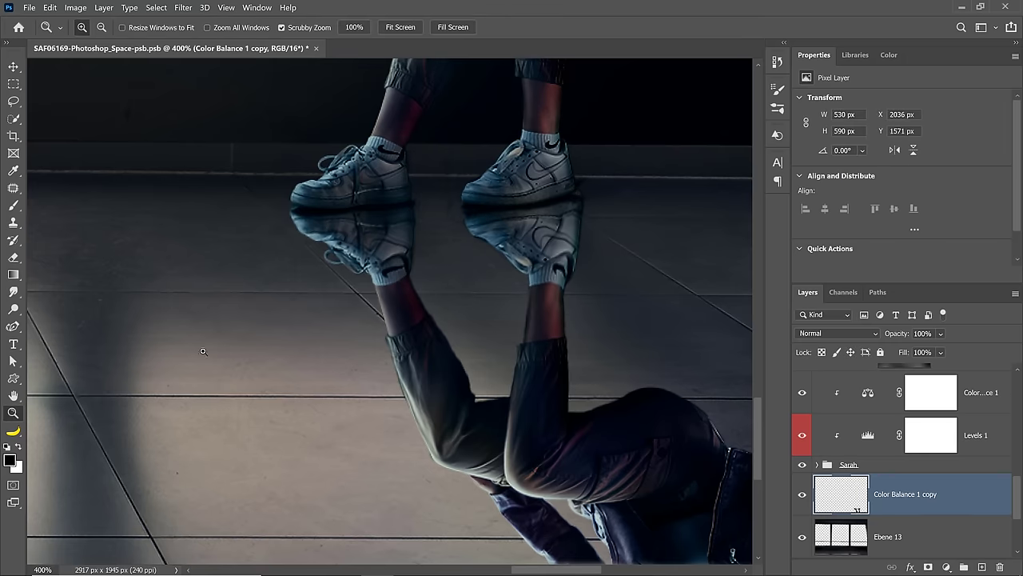
{"action": "double_click", "coordinate": [13, 395]}
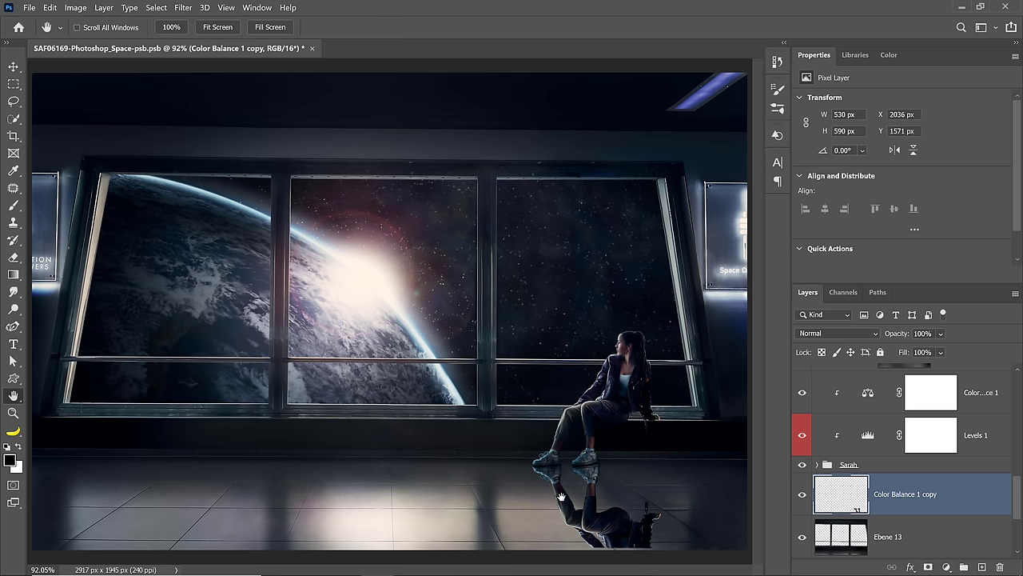
Step: Apply a Gaussian Blur with a 22.2-pixel radius to the floor reflection
{"action": "left_click", "coordinate": [183, 7]}
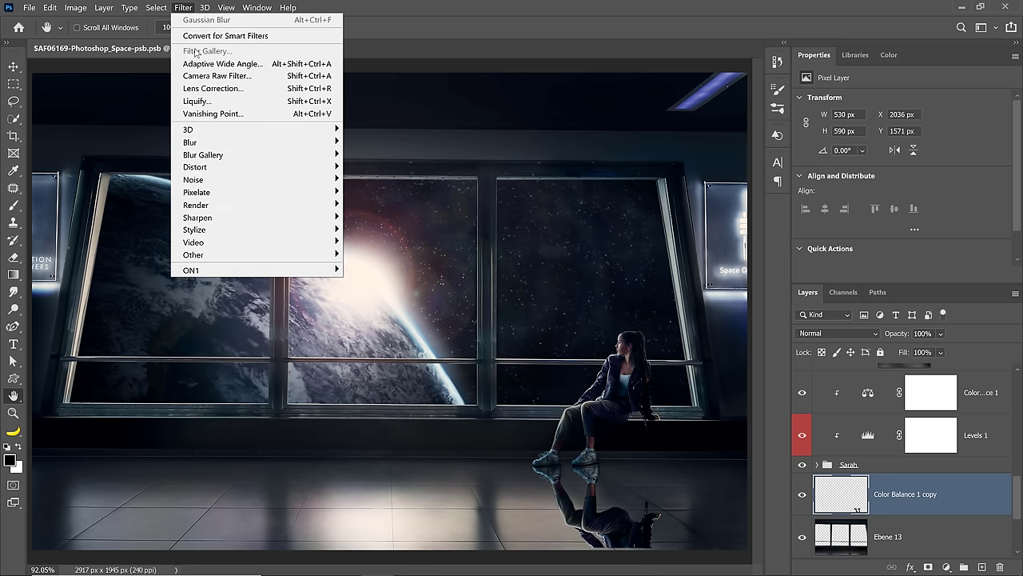
{"action": "mouse_move", "coordinate": [219, 142]}
{"action": "left_click", "coordinate": [377, 192]}
{"action": "mouse_move", "coordinate": [692, 349]}
{"action": "left_mouse_down"}
{"action": "mouse_move", "coordinate": [666, 354]}
{"action": "mouse_move", "coordinate": [699, 352]}
{"action": "mouse_move", "coordinate": [690, 350]}
{"action": "left_mouse_up"}
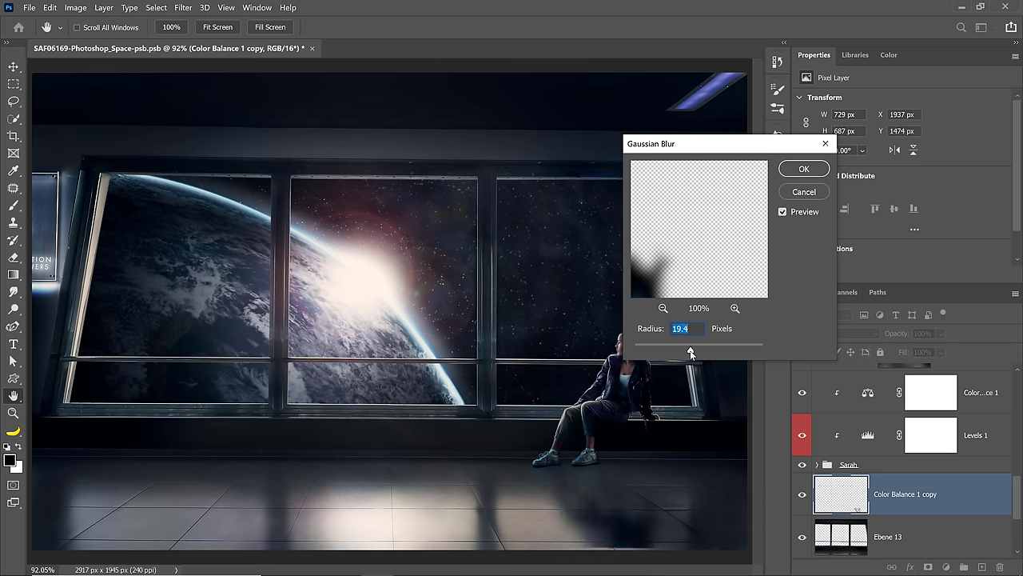
{"action": "left_click", "coordinate": [805, 169]}
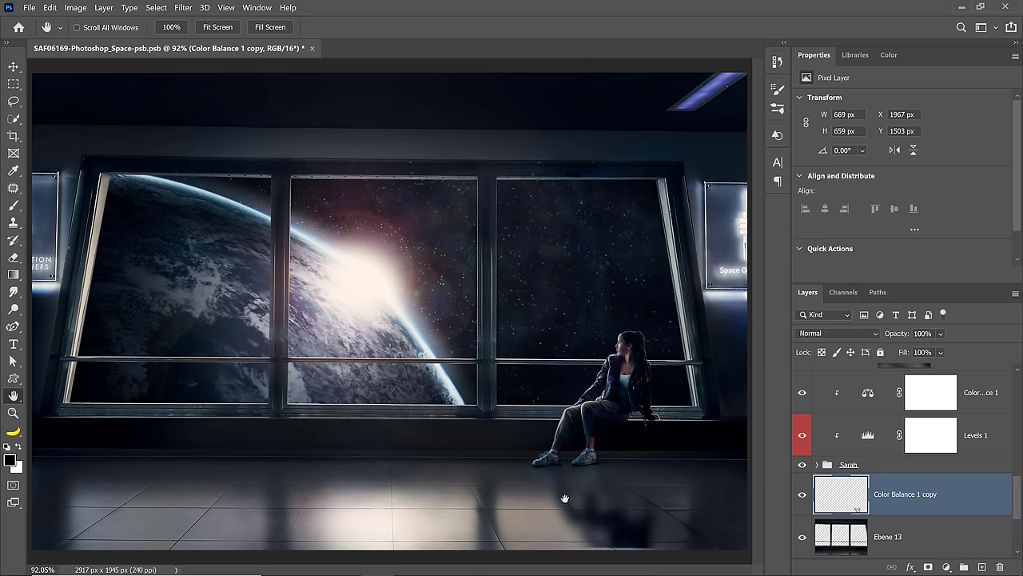
Step: Zoom in on the floor under her feet and leave the reflection at Normal blending, 100% opacity
{"action": "left_click", "coordinate": [13, 412]}
{"action": "left_click", "coordinate": [630, 503]}
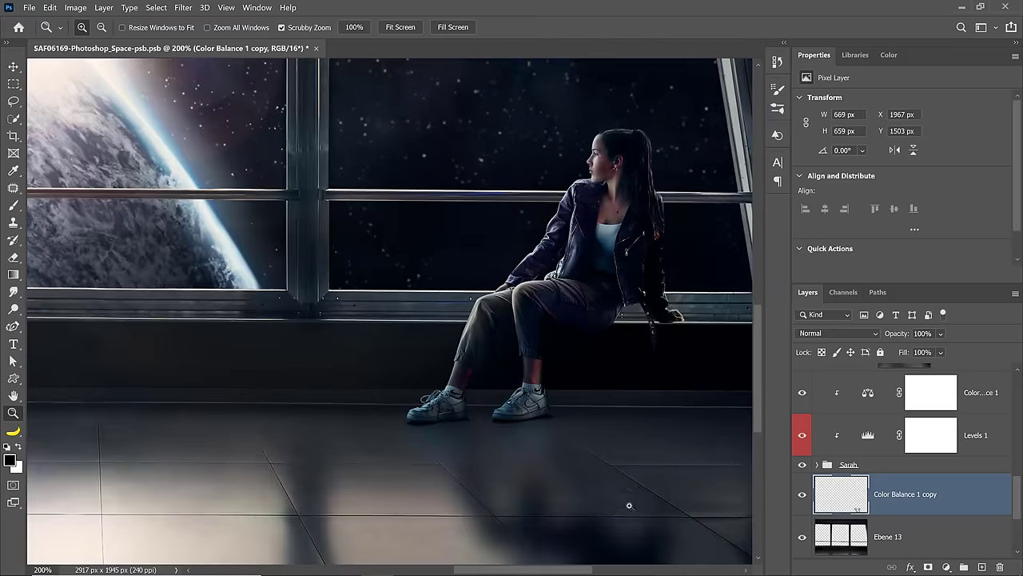
{"action": "left_click_drag", "start_coordinate": [628, 503], "coordinate": [600, 406]}
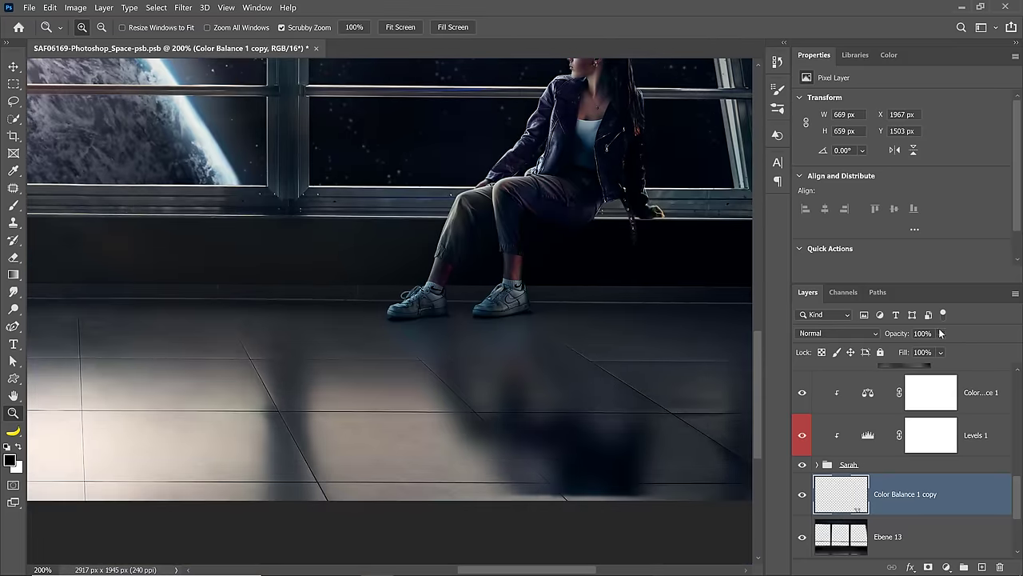
{"action": "left_click_drag", "start_coordinate": [899, 338], "coordinate": [900, 340]}
{"action": "left_click", "coordinate": [847, 333]}
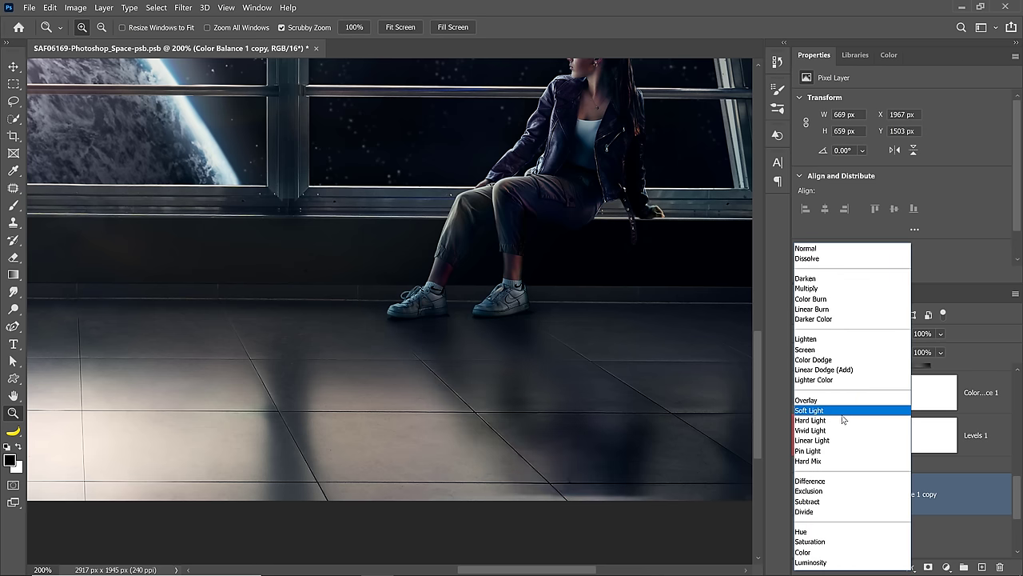
{"action": "left_click", "coordinate": [819, 249]}
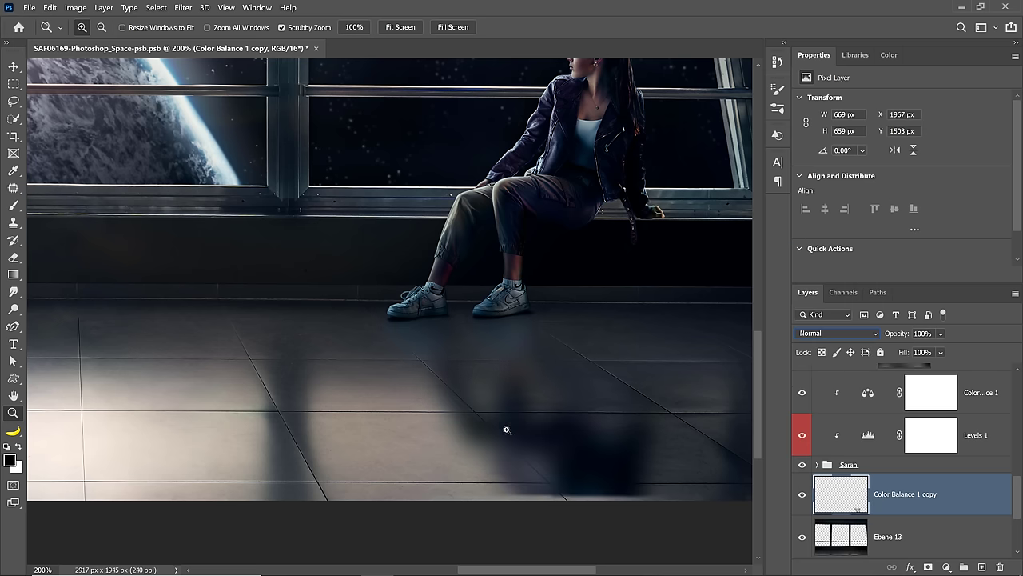
{"action": "left_click_drag", "start_coordinate": [504, 427], "coordinate": [502, 424]}
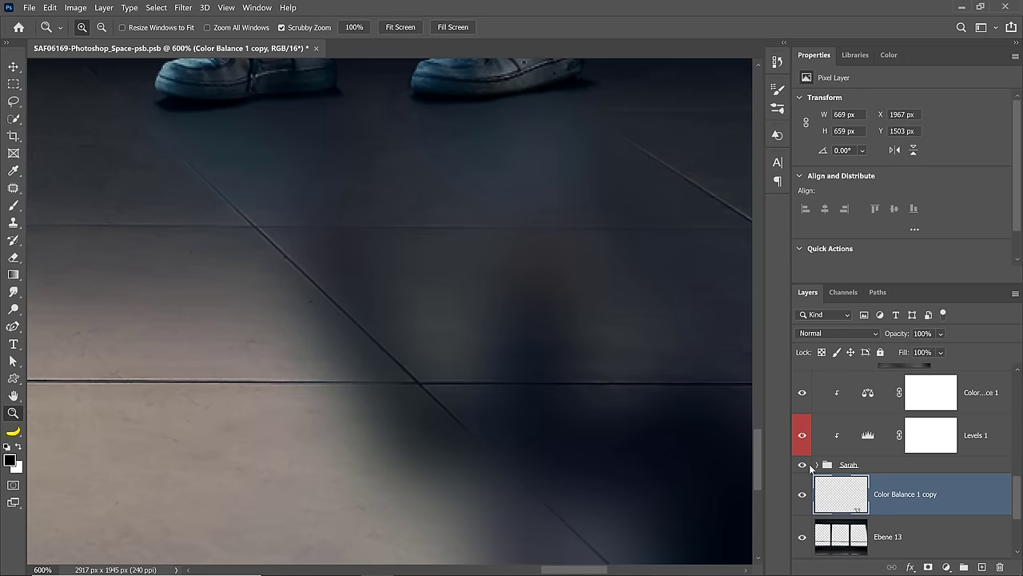
Step: Split the reflection's Underlying Layer black Blend If slider to 0/46 and apply it
{"action": "double_click", "coordinate": [976, 497]}
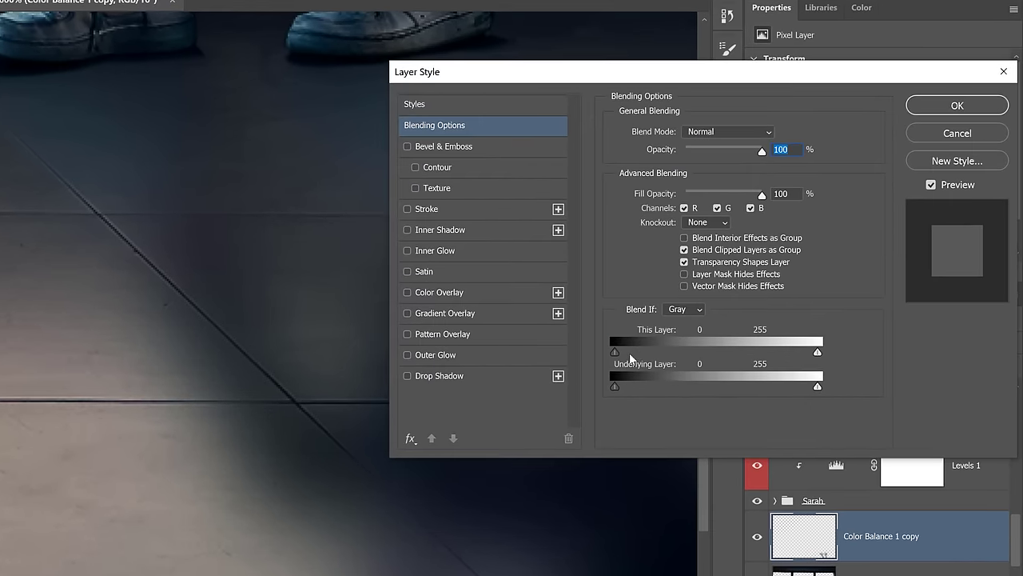
{"action": "mouse_move", "coordinate": [619, 391]}
{"action": "left_mouse_down"}
{"action": "mouse_move", "coordinate": [612, 384]}
{"action": "mouse_move", "coordinate": [629, 387]}
{"action": "left_mouse_up"}
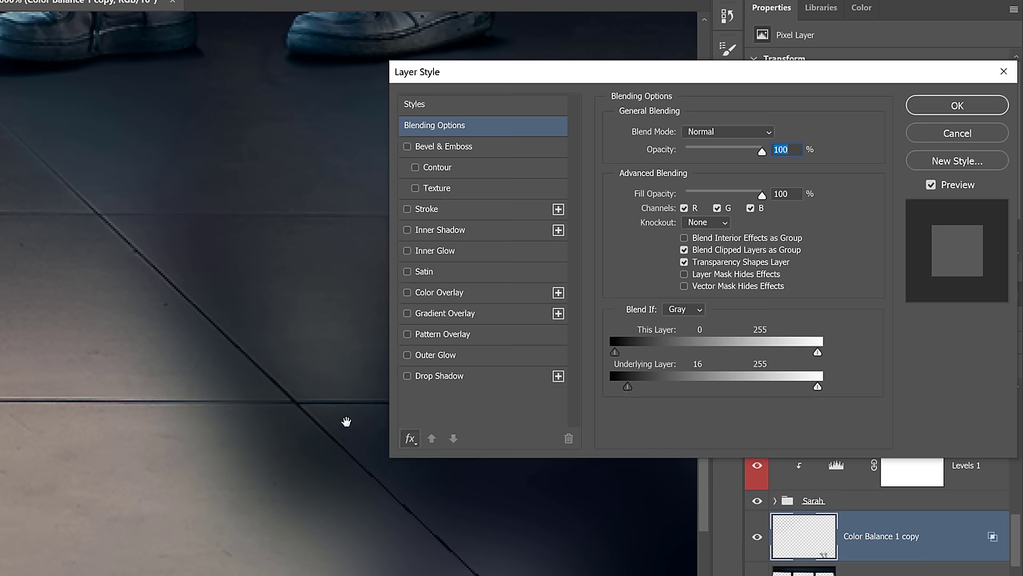
{"action": "key", "text": "alt"}
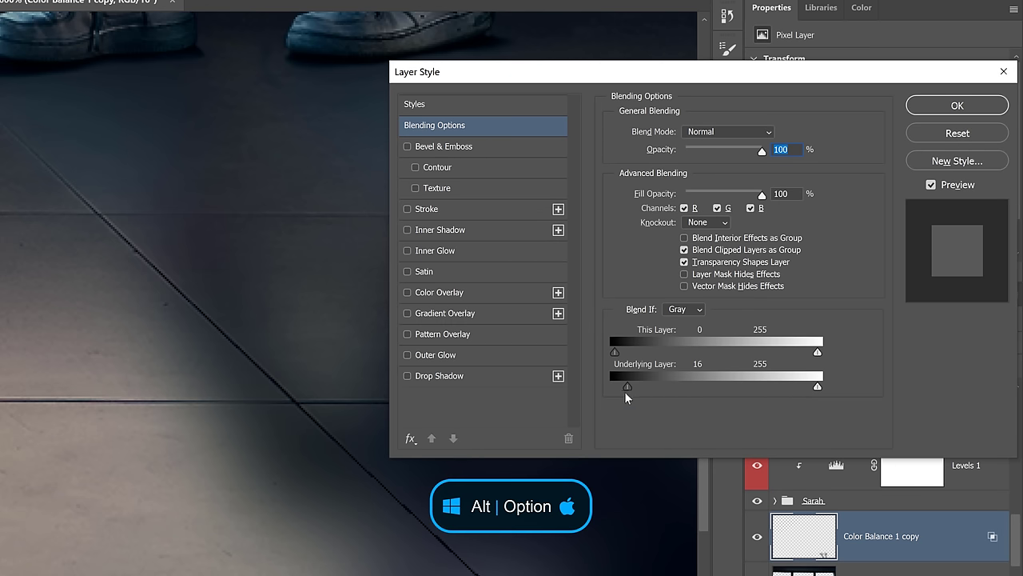
{"action": "left_click_drag", "start_coordinate": [626, 389], "coordinate": [653, 385]}
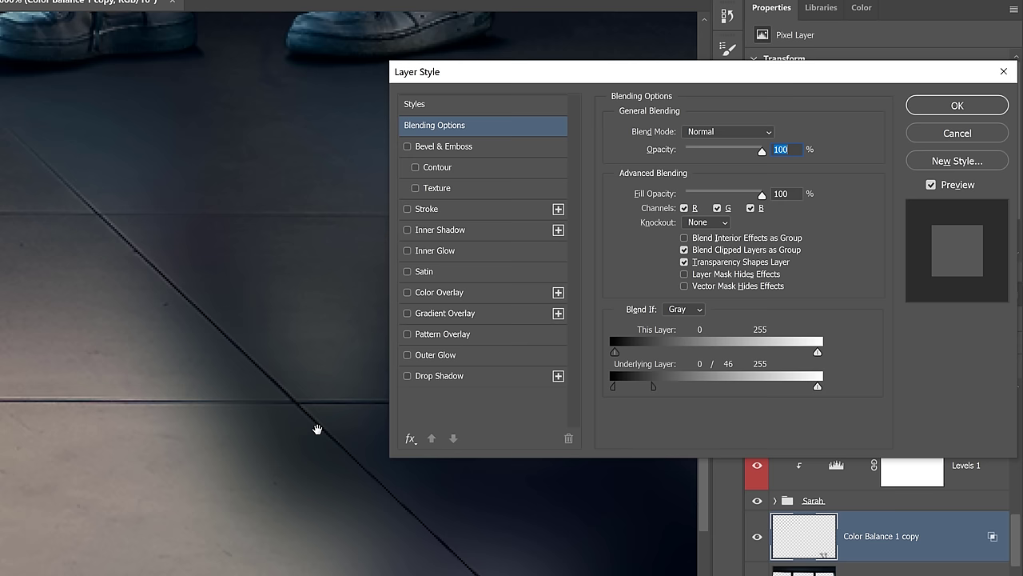
{"action": "left_click", "coordinate": [957, 105]}
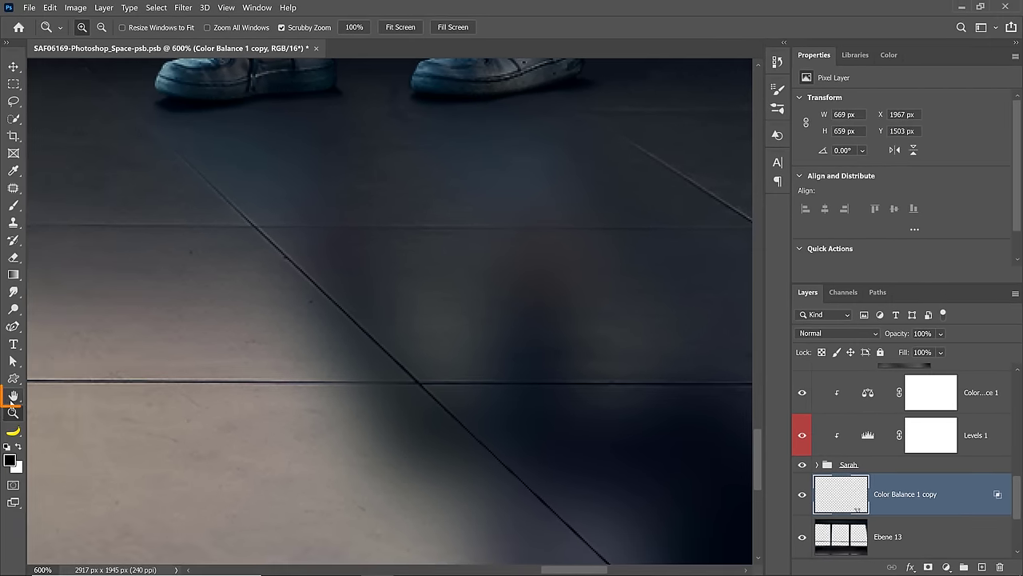
Step: Fit the image in the window and drop the reflection layer's opacity to 77%
{"action": "double_click", "coordinate": [13, 395]}
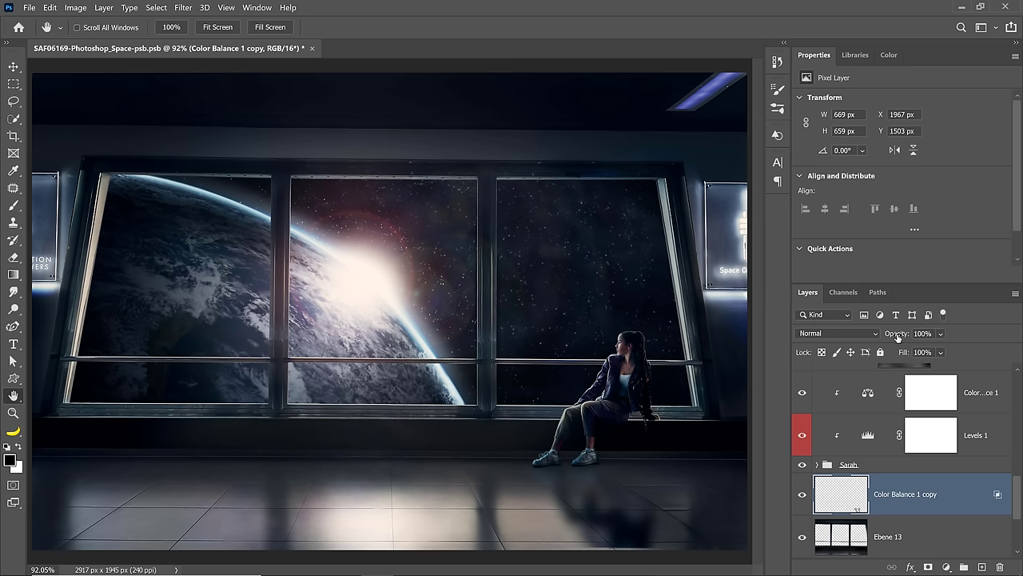
{"action": "left_click_drag", "start_coordinate": [897, 336], "coordinate": [895, 336]}
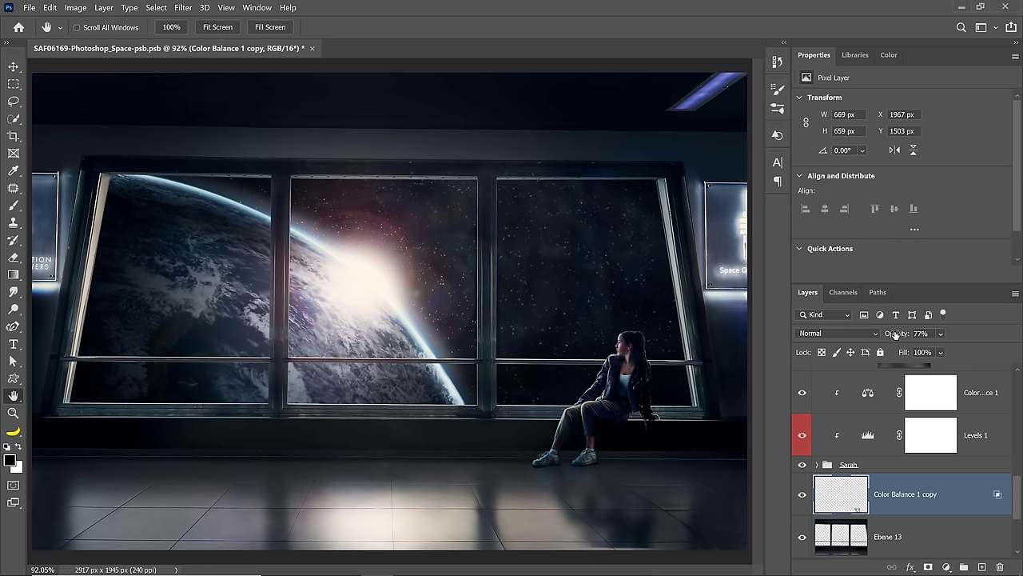